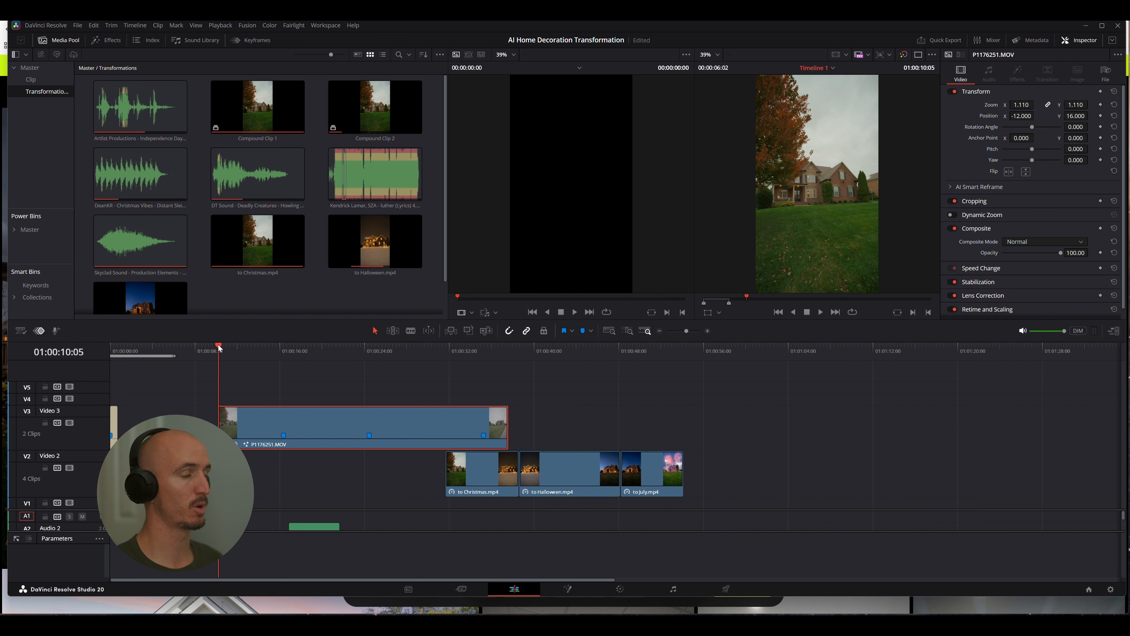
pyautogui.moveTo(219, 348); pyautogui.dragTo(285, 347)
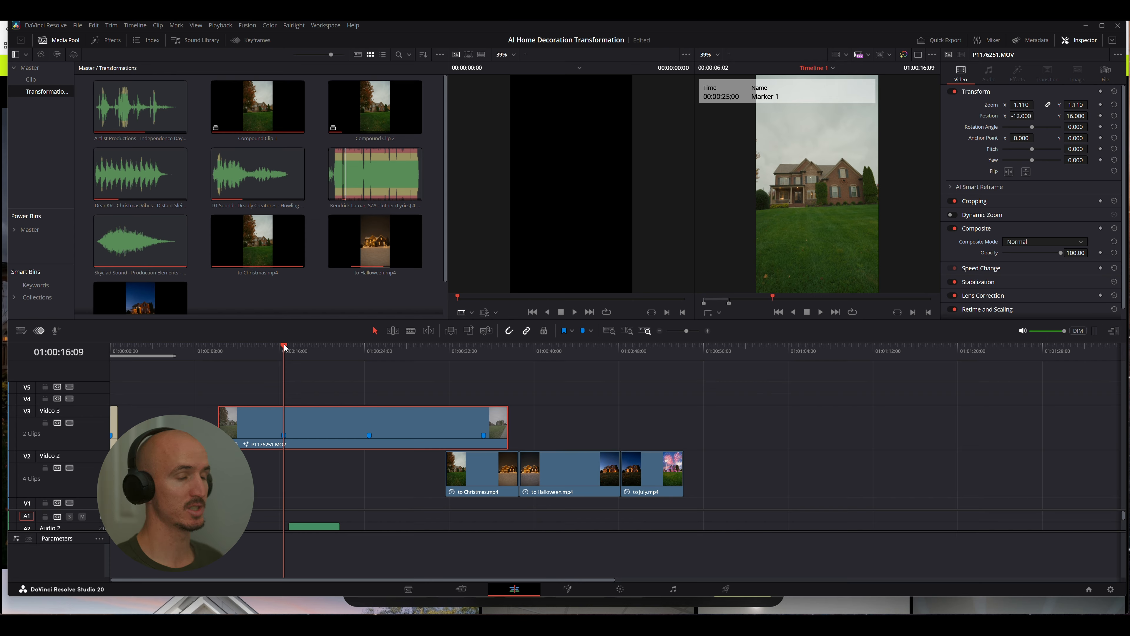
pyautogui.moveTo(284, 347)
pyautogui.mouseDown()
pyautogui.moveTo(483, 351)
pyautogui.moveTo(224, 354)
pyautogui.mouseUp()
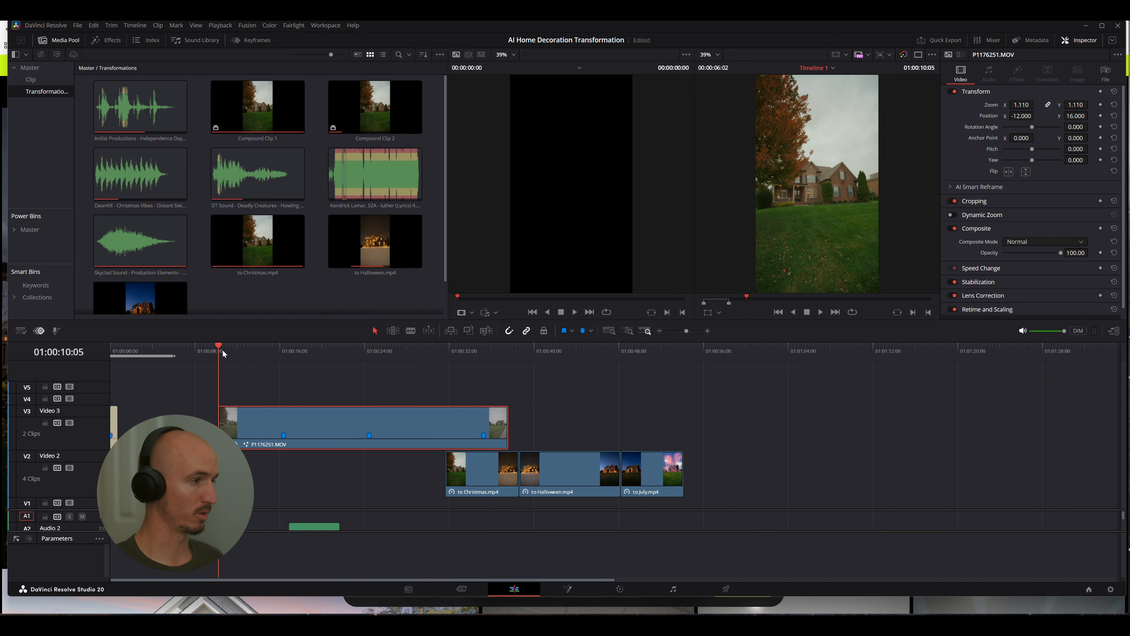
pyautogui.click(620, 589)
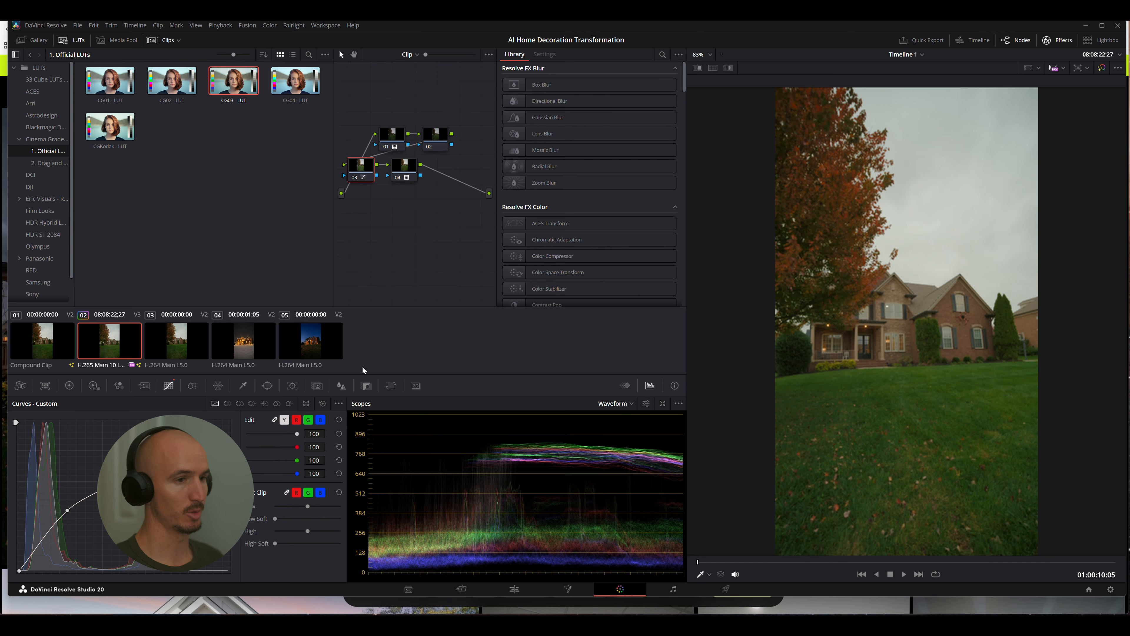
pyautogui.click(515, 595)
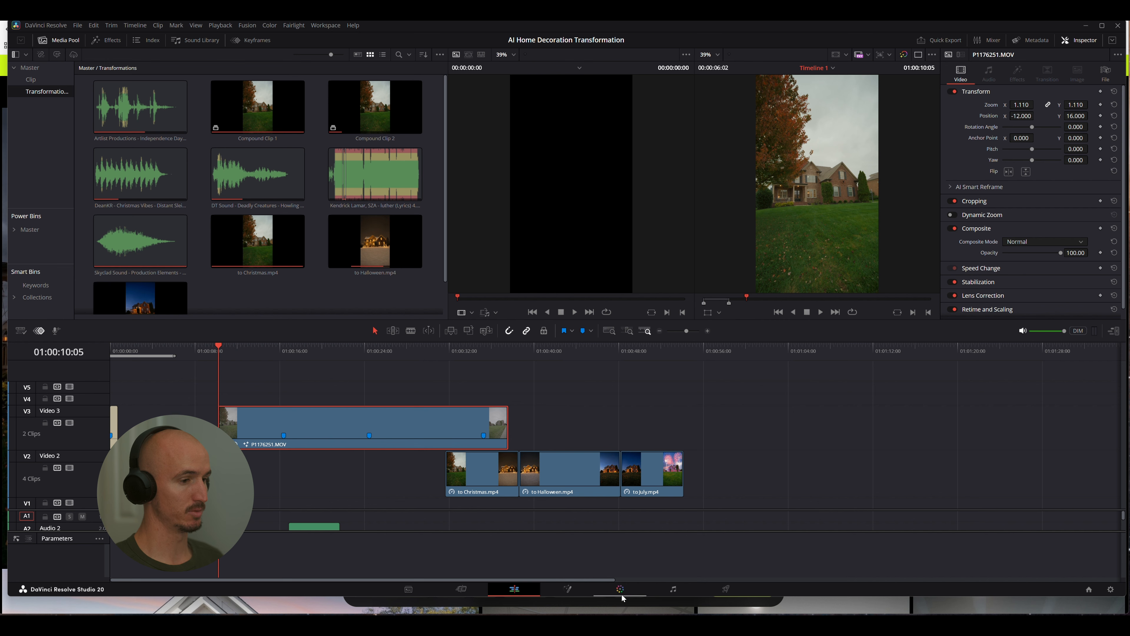
# Grab a still of the house clip's opening frame at 01:00:10:05 on the Color page and show the still gallery
pyautogui.click(634, 596)
pyautogui.rightClick(931, 333)
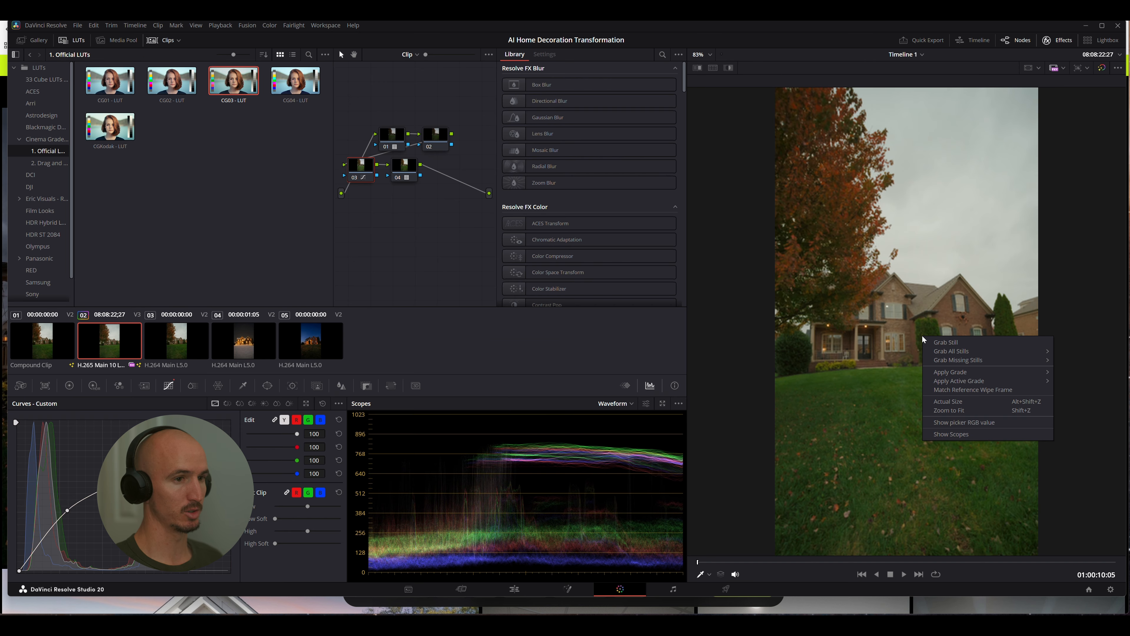
pyautogui.click(939, 341)
pyautogui.click(35, 40)
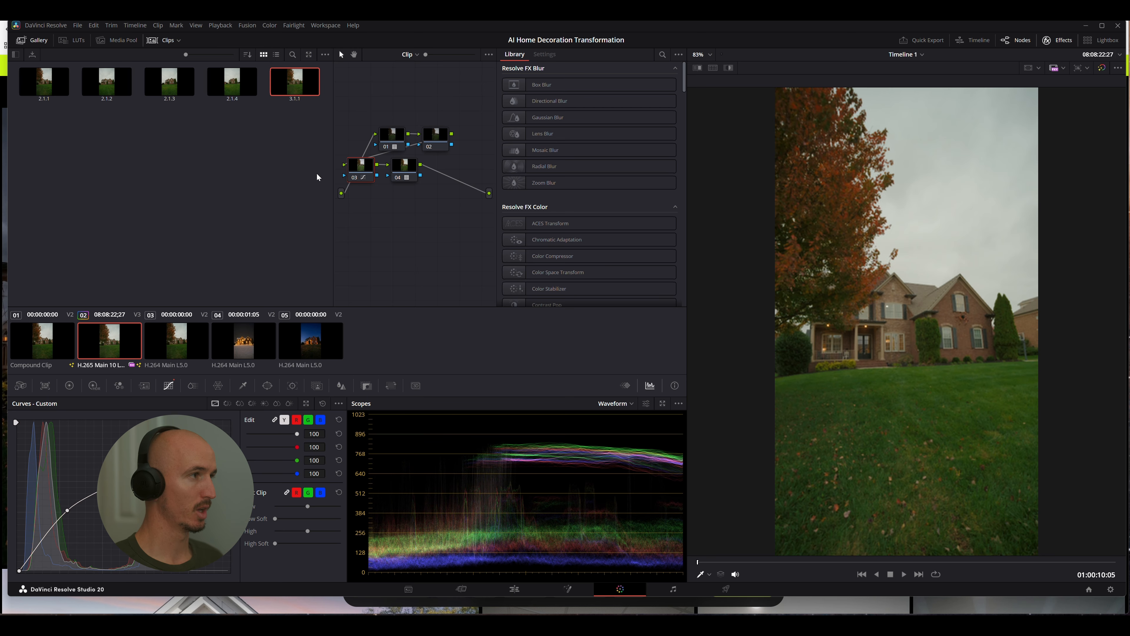
# Move the playhead to Marker 1 at 01:00:16:09 on the Edit page timeline and grab a still of that frame
pyautogui.click(516, 590)
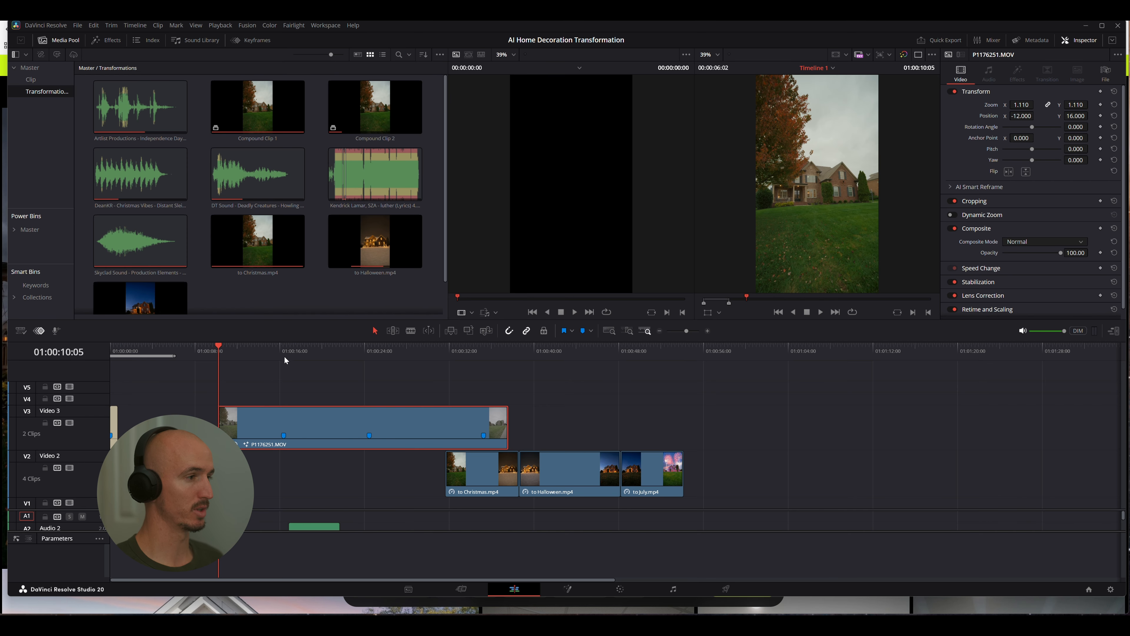
pyautogui.click(283, 347)
pyautogui.moveTo(283, 348)
pyautogui.mouseDown()
pyautogui.moveTo(226, 348)
pyautogui.moveTo(281, 349)
pyautogui.mouseUp()
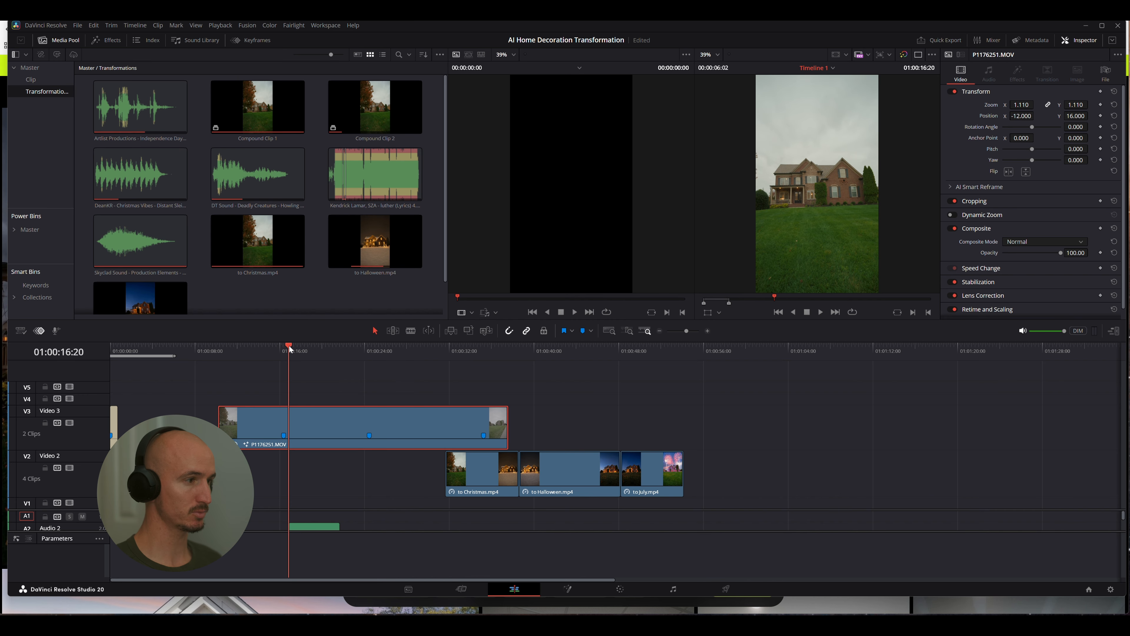
pyautogui.click(620, 589)
pyautogui.rightClick(961, 291)
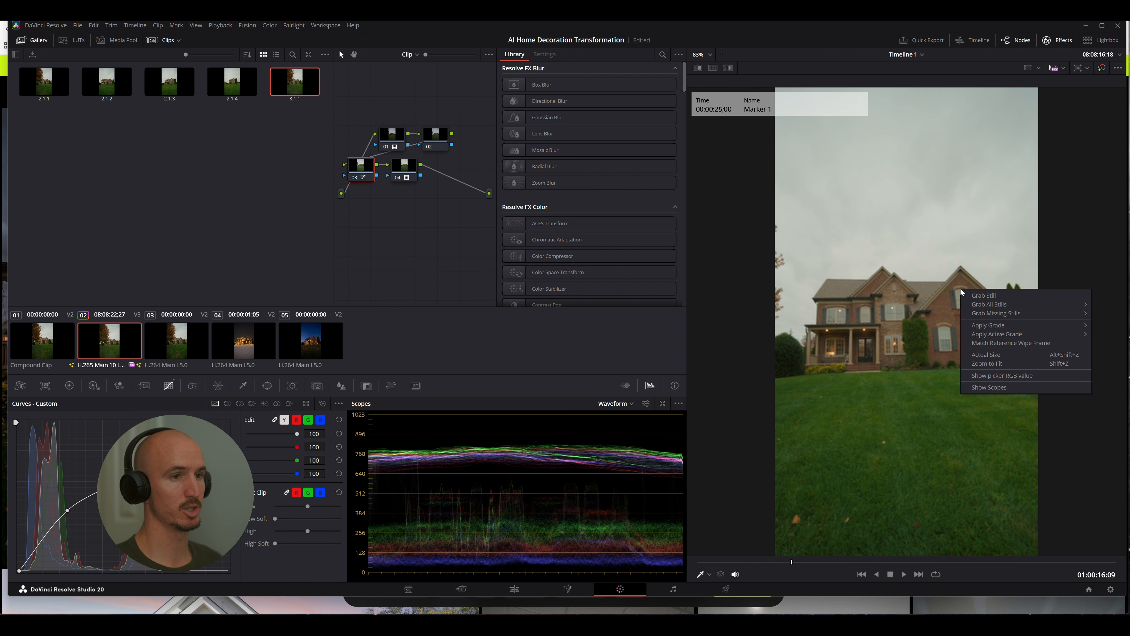
pyautogui.click(972, 294)
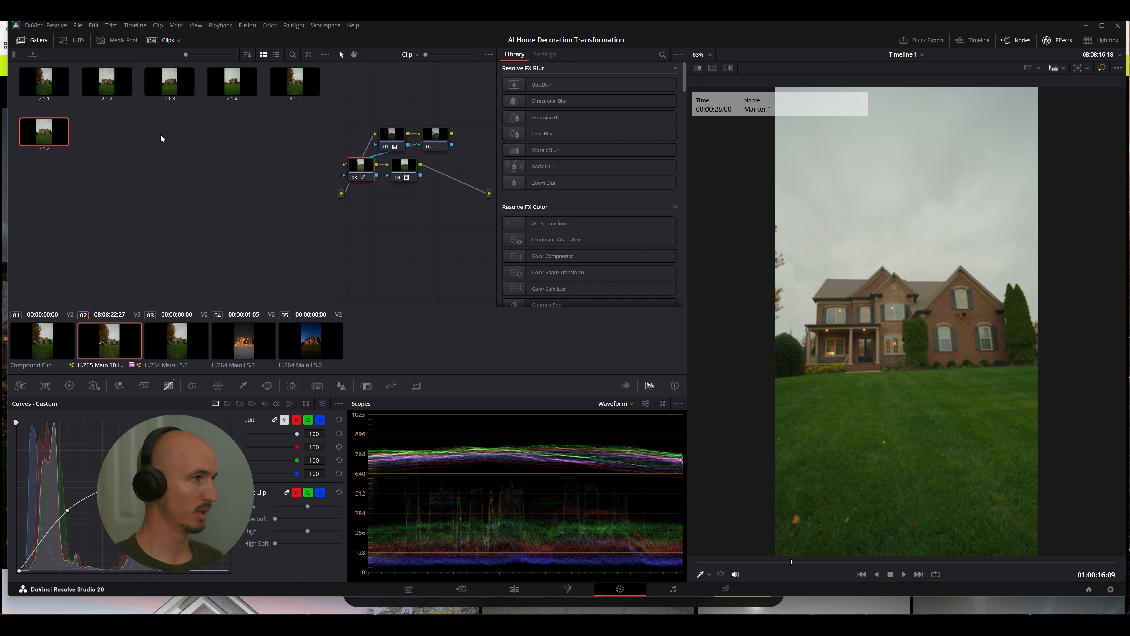
# Position the timeline at Marker 2, 01:00:24:11, and grab a still of the house there
pyautogui.click(514, 588)
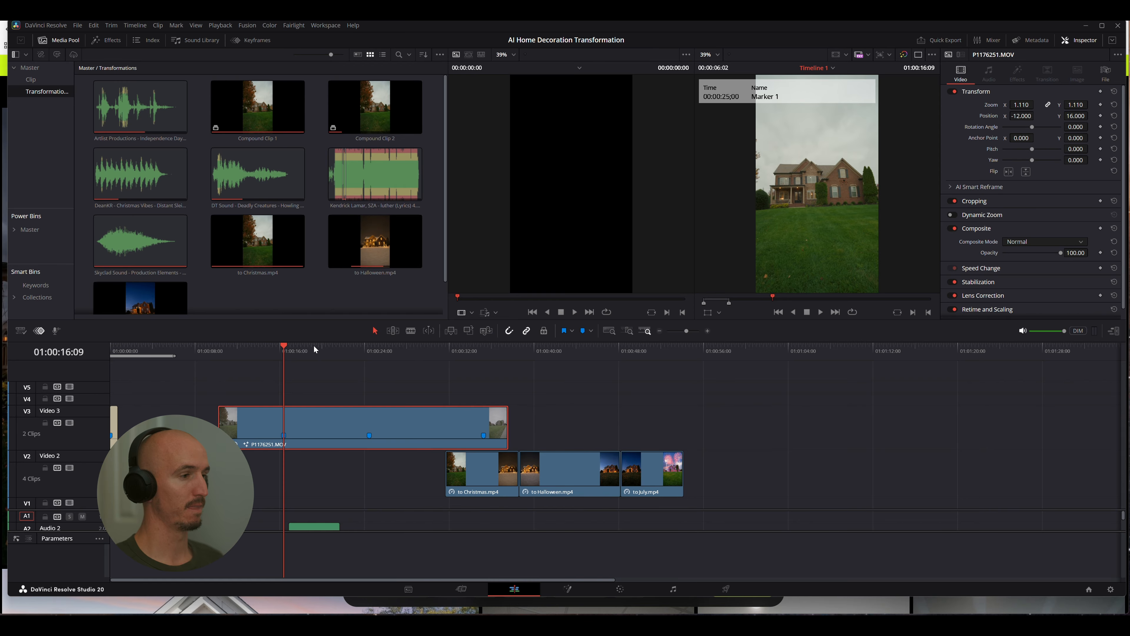
pyautogui.moveTo(289, 350); pyautogui.dragTo(371, 351)
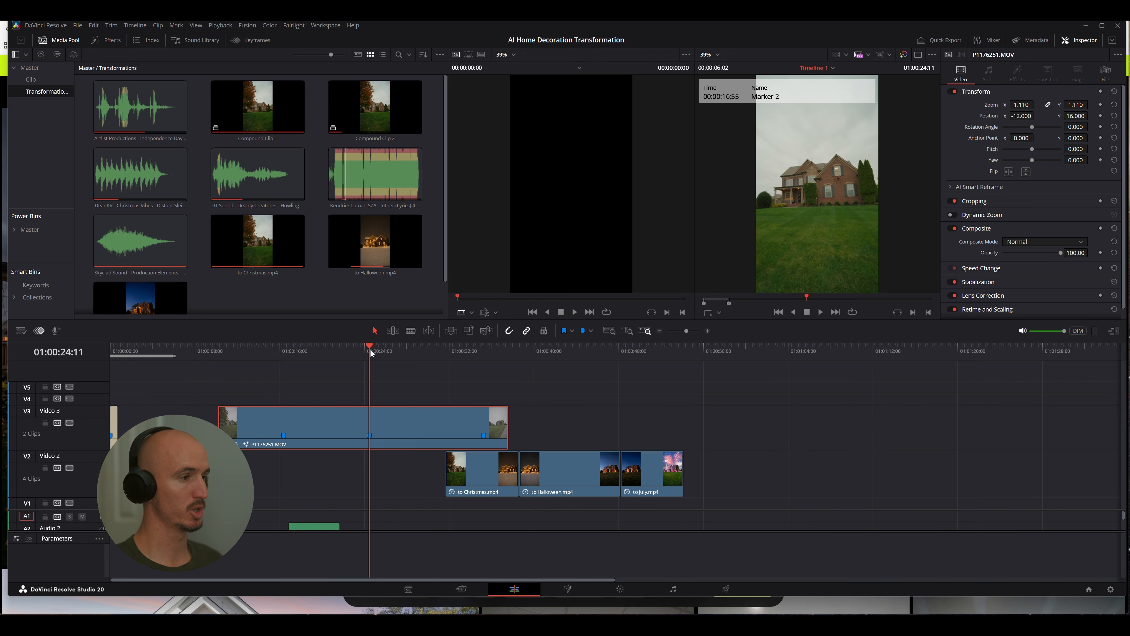
pyautogui.click(620, 589)
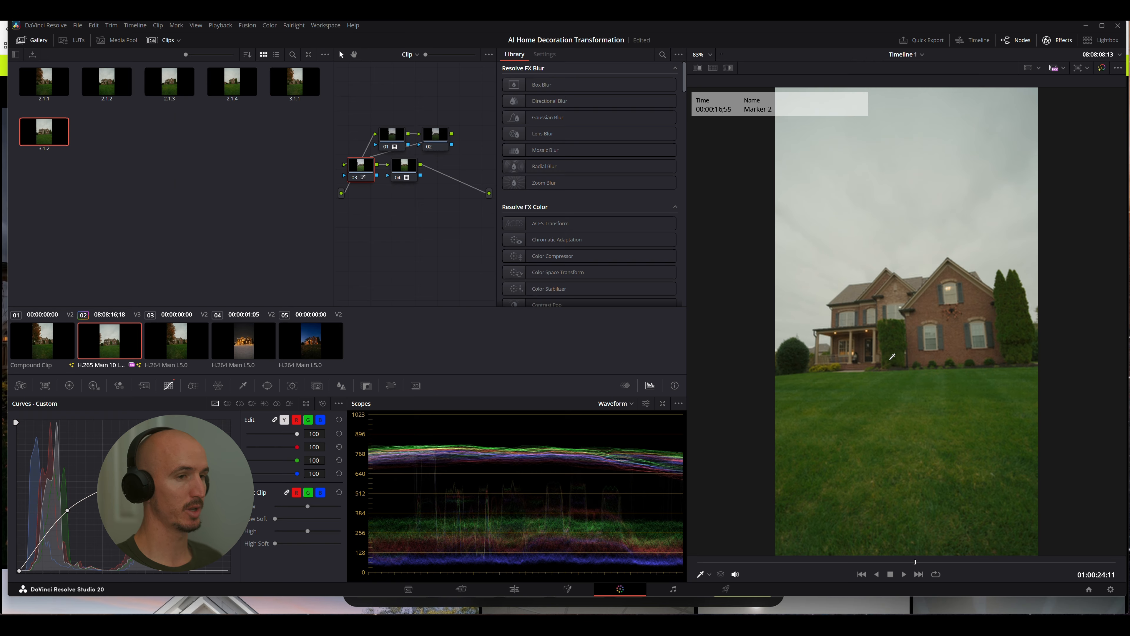
pyautogui.rightClick(894, 358)
pyautogui.click(912, 361)
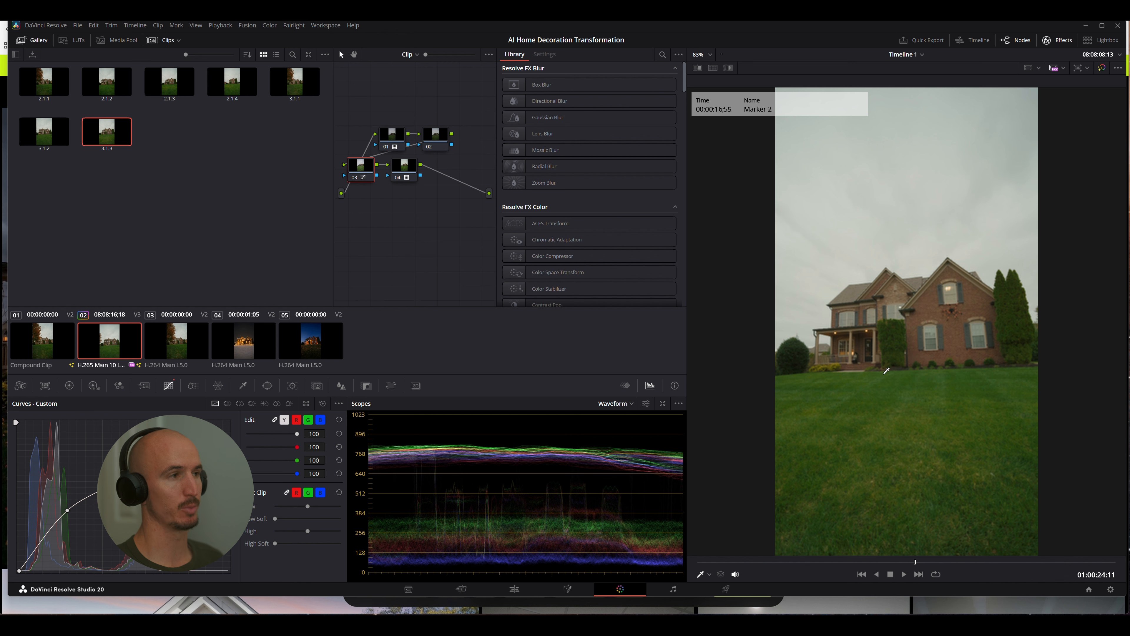
# Position the timeline at Marker 3, 01:00:35:06, and grab a still of that frame
pyautogui.click(515, 588)
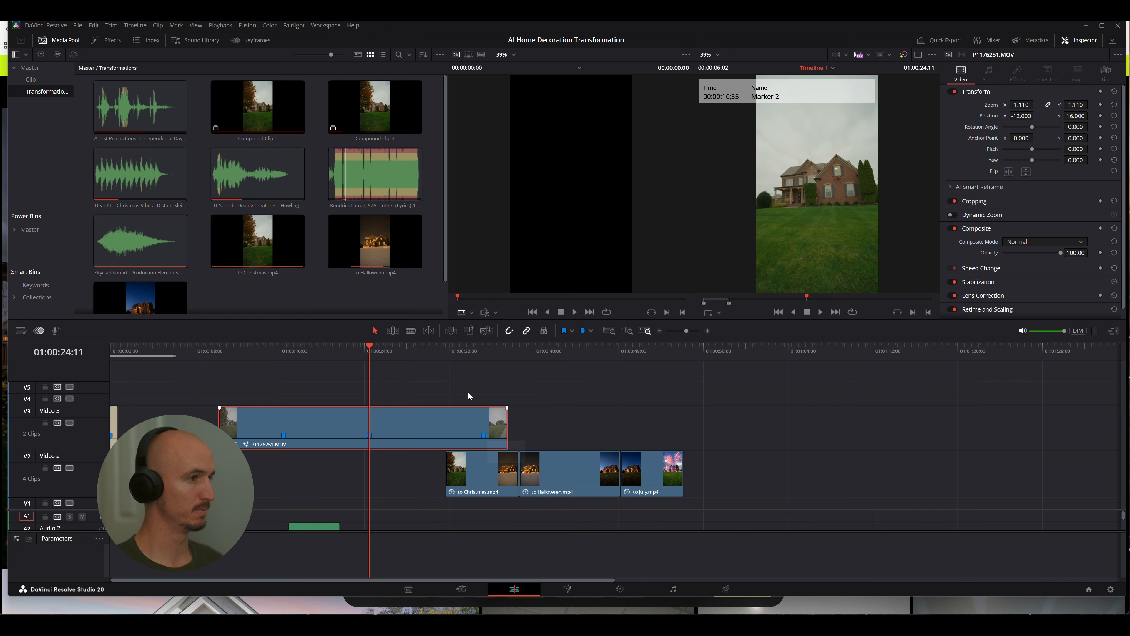
pyautogui.moveTo(370, 348); pyautogui.dragTo(484, 348)
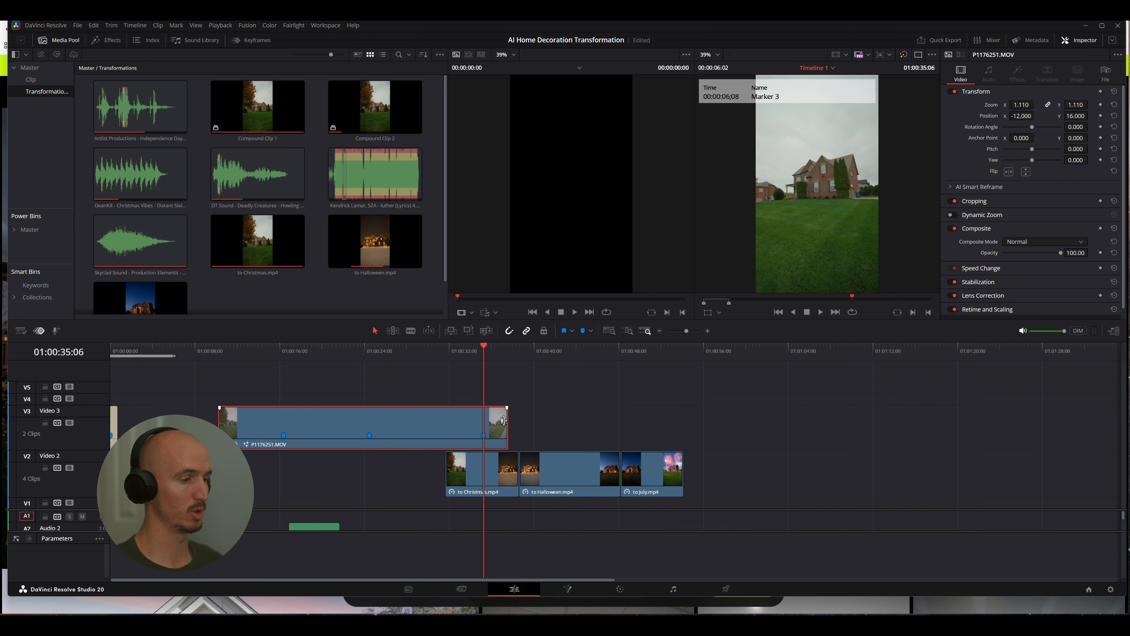
pyautogui.click(620, 589)
pyautogui.rightClick(925, 385)
pyautogui.click(950, 388)
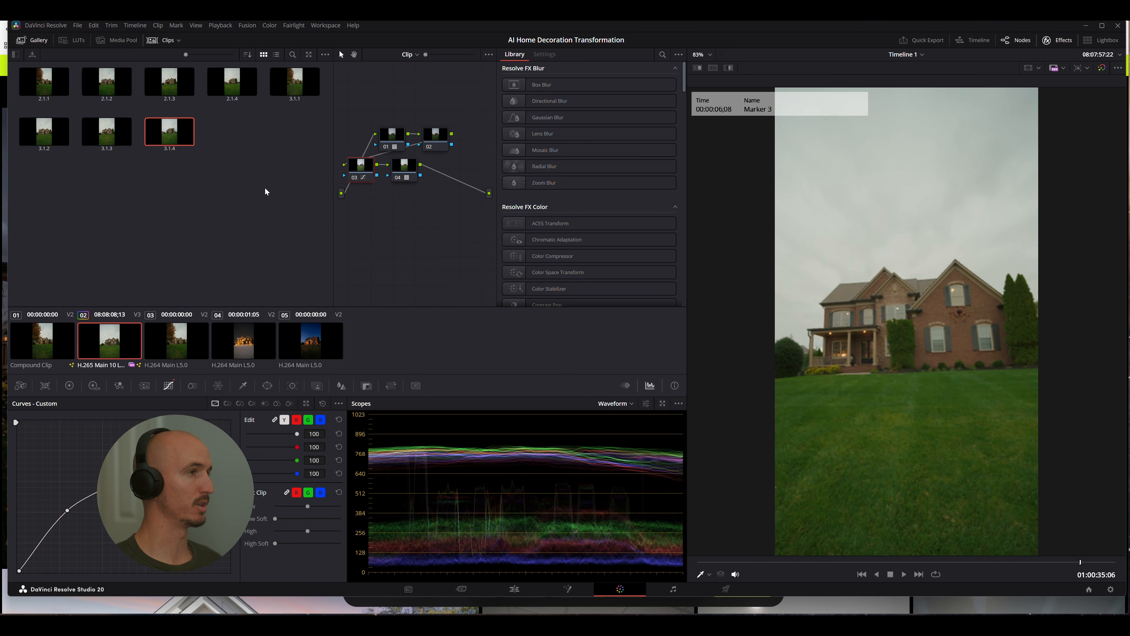
# Select gallery stills 3.1.1 through 3.1.4 and start exporting them with the display LUT
pyautogui.click(296, 80)
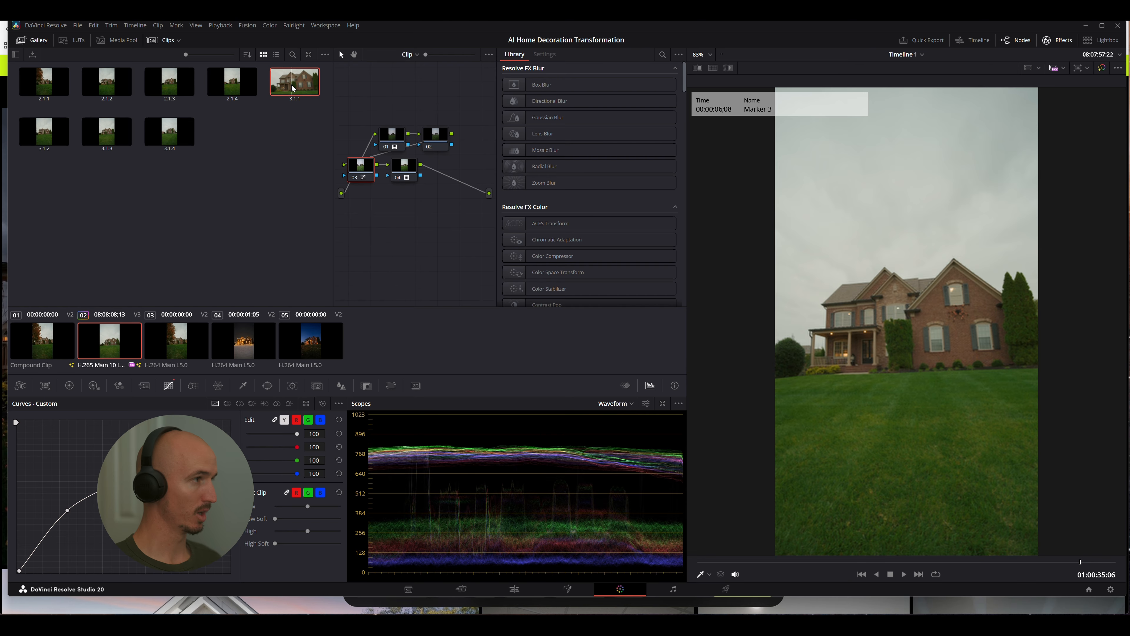
pyautogui.keyDown('shift'); pyautogui.click(168, 136); pyautogui.keyUp('shift')
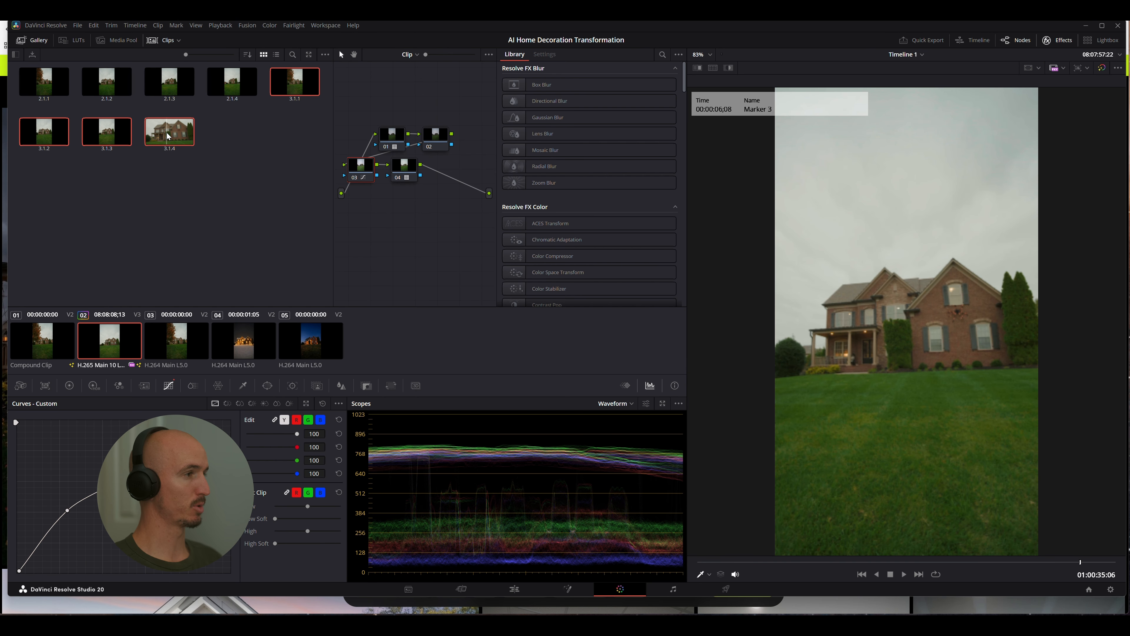
pyautogui.rightClick(168, 135)
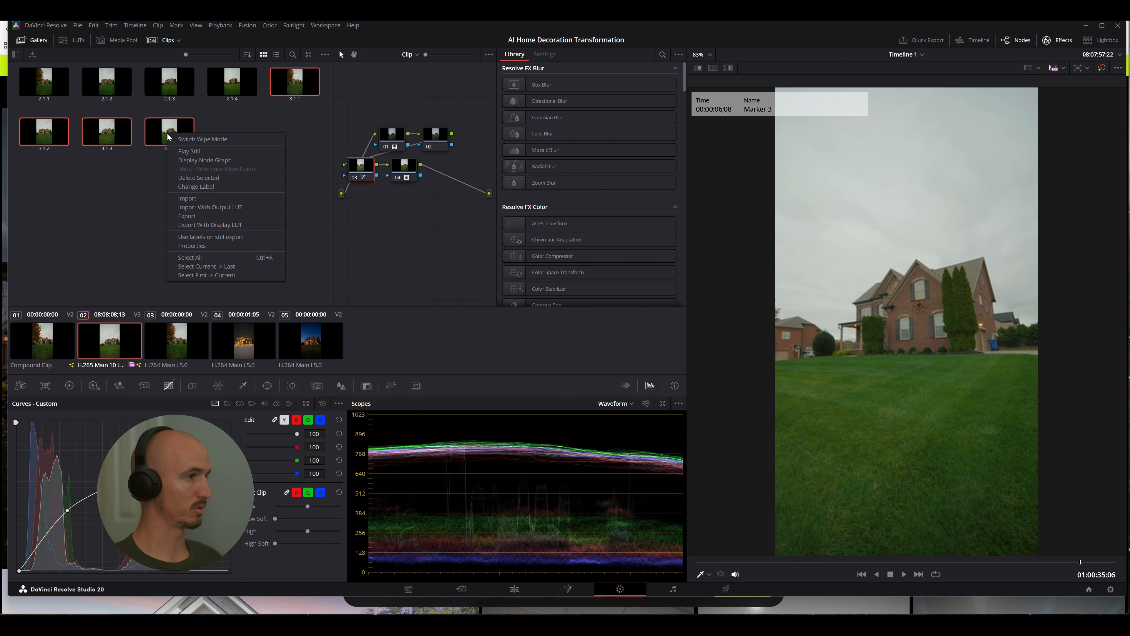
pyautogui.click(207, 224)
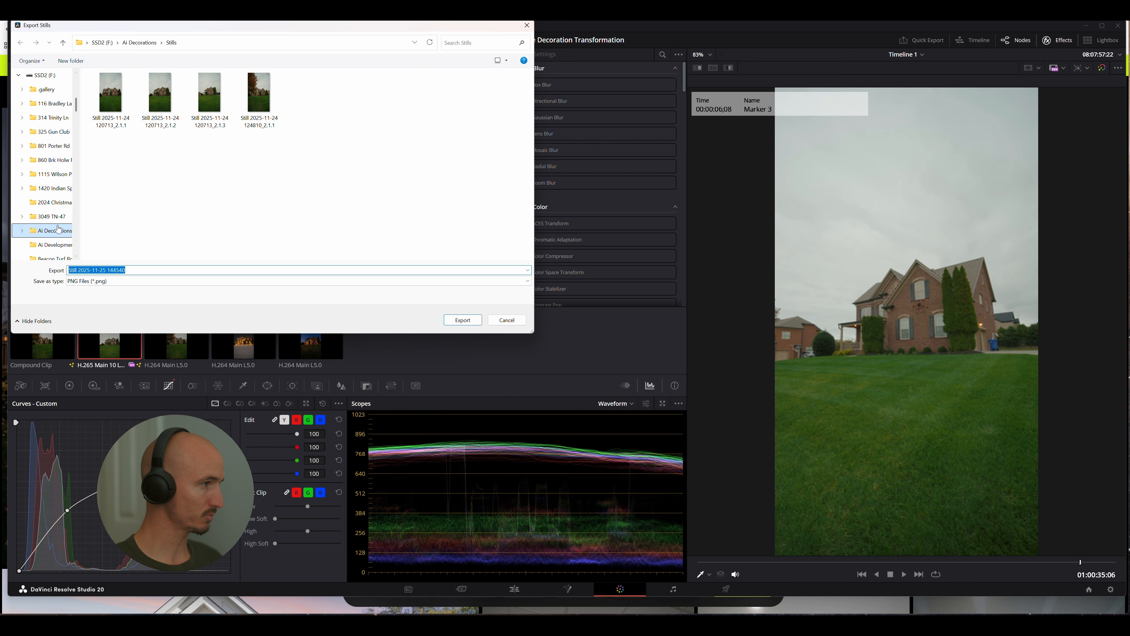
# Create a folder named Still Images inside Ai Decorations and export the selected stills into it as PNG files
pyautogui.click(42, 235)
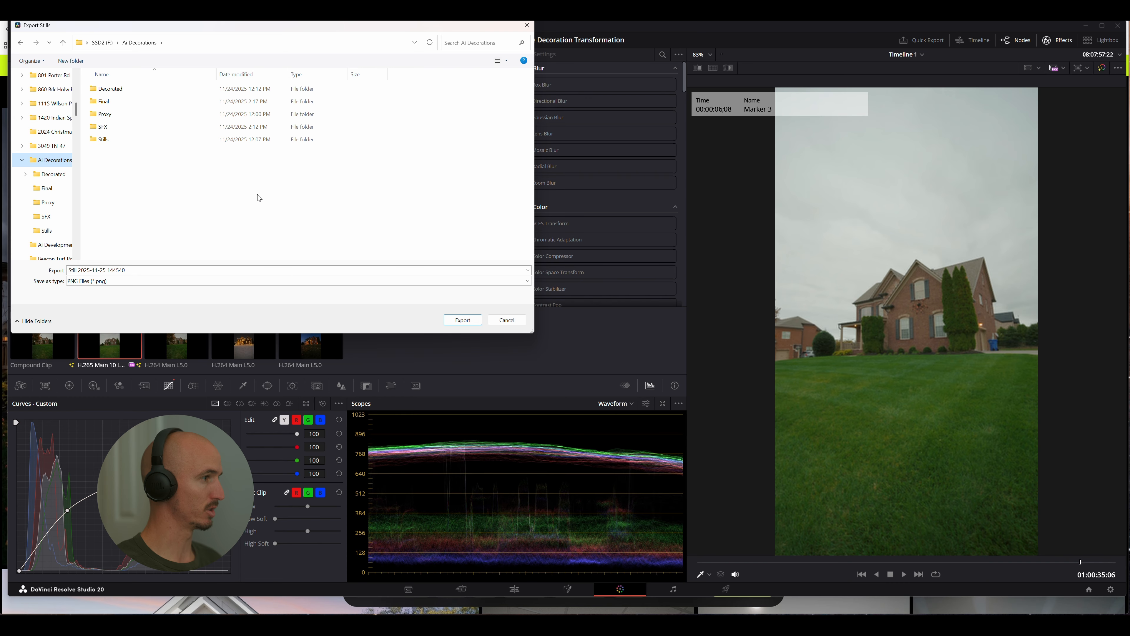
pyautogui.hotkey('ctrl', 'shift', 'n')
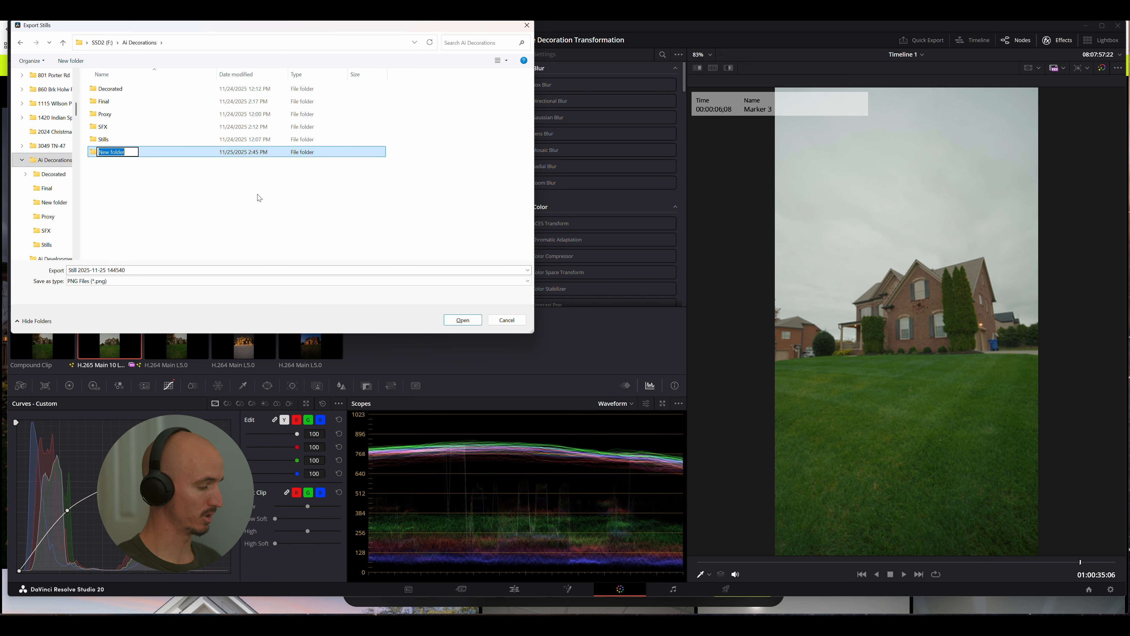
pyautogui.write('Still Image')
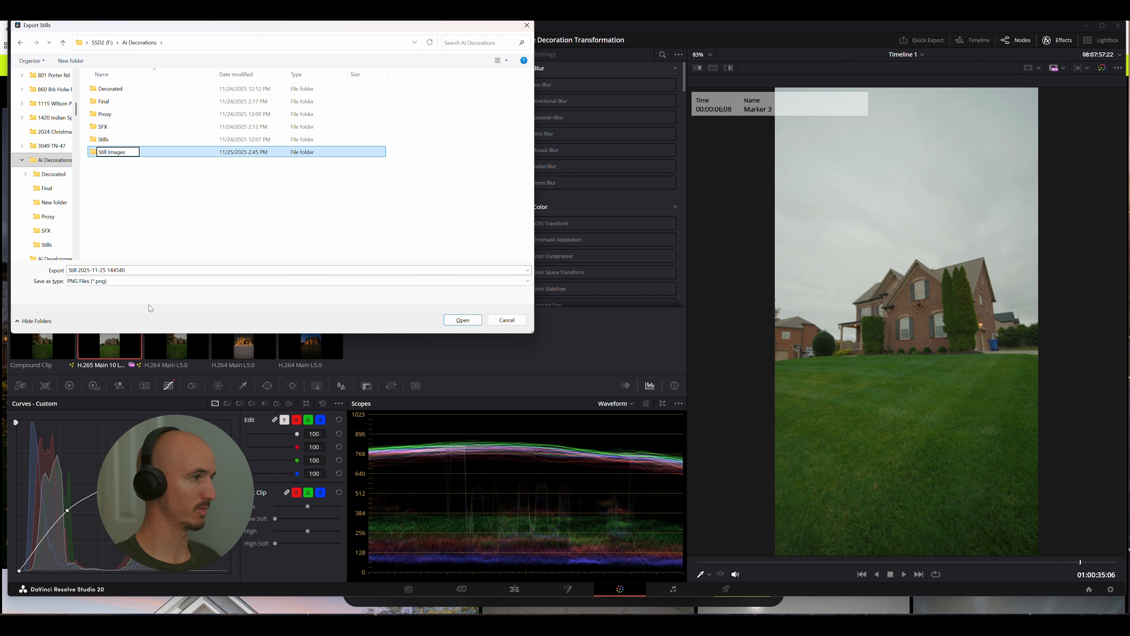
pyautogui.write('s')
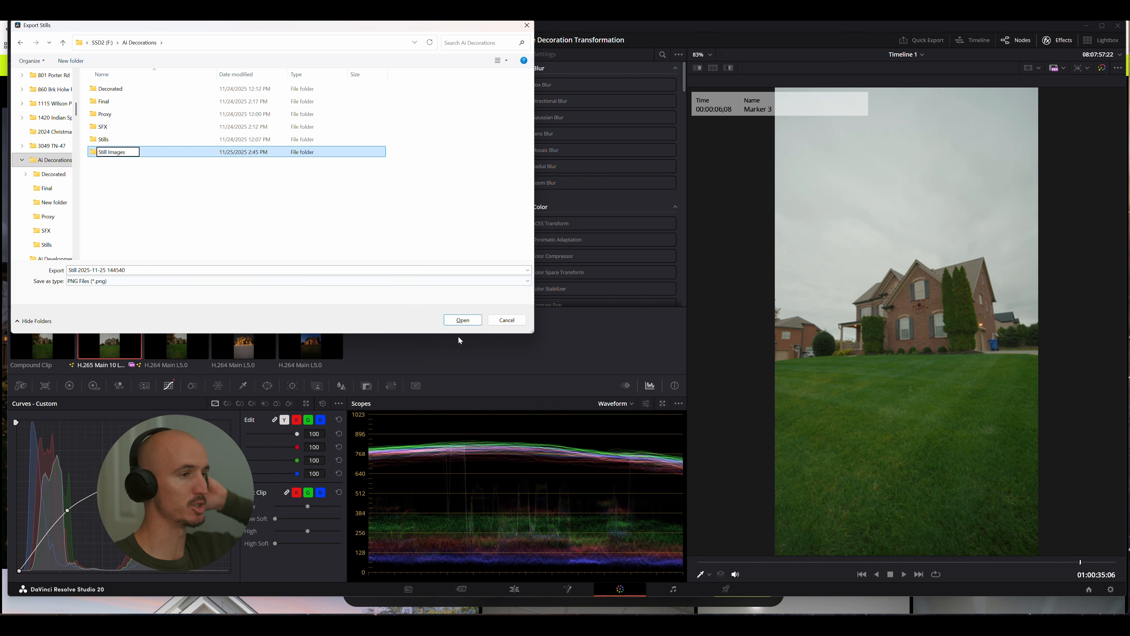
pyautogui.click(463, 319)
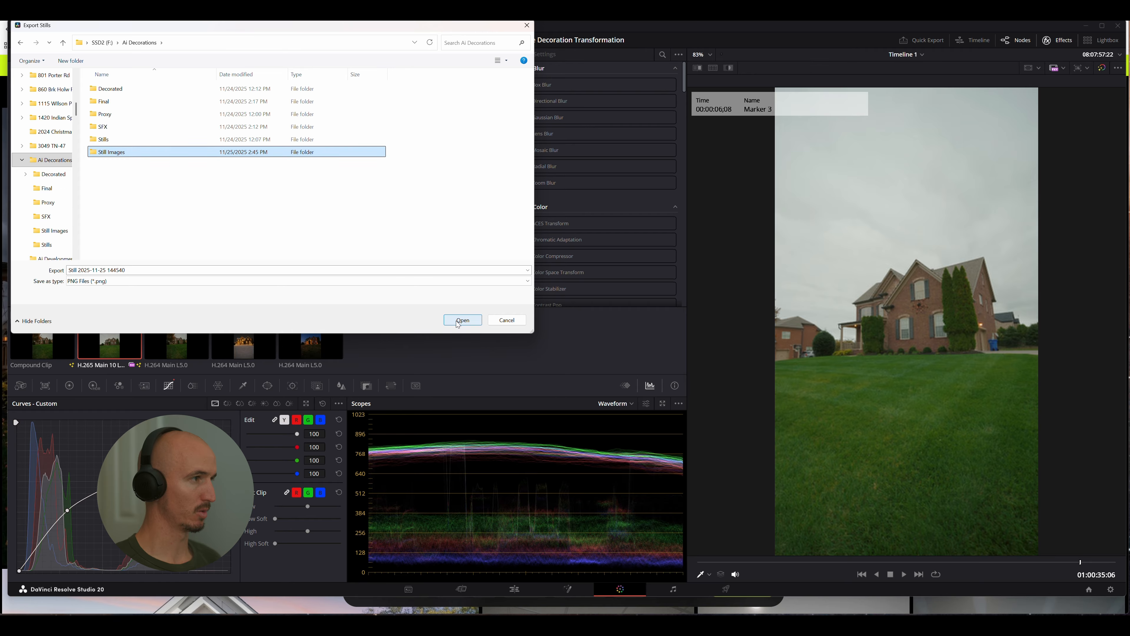
pyautogui.click(462, 320)
pyautogui.click(463, 320)
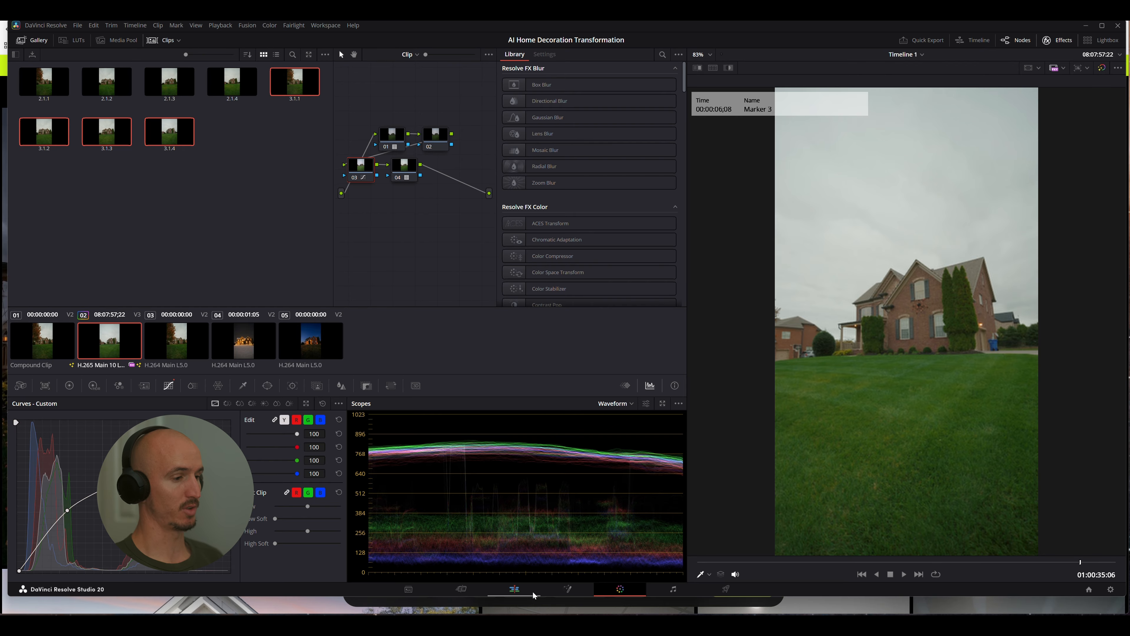
pyautogui.click(515, 588)
pyautogui.moveTo(222, 352); pyautogui.dragTo(482, 371)
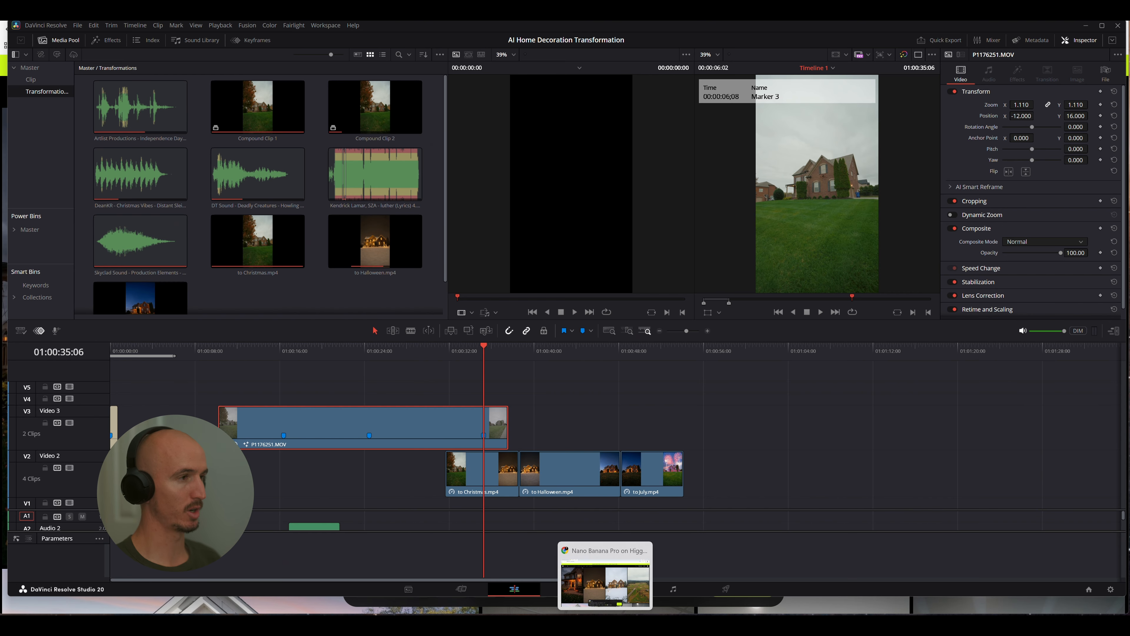
pyautogui.click(605, 625)
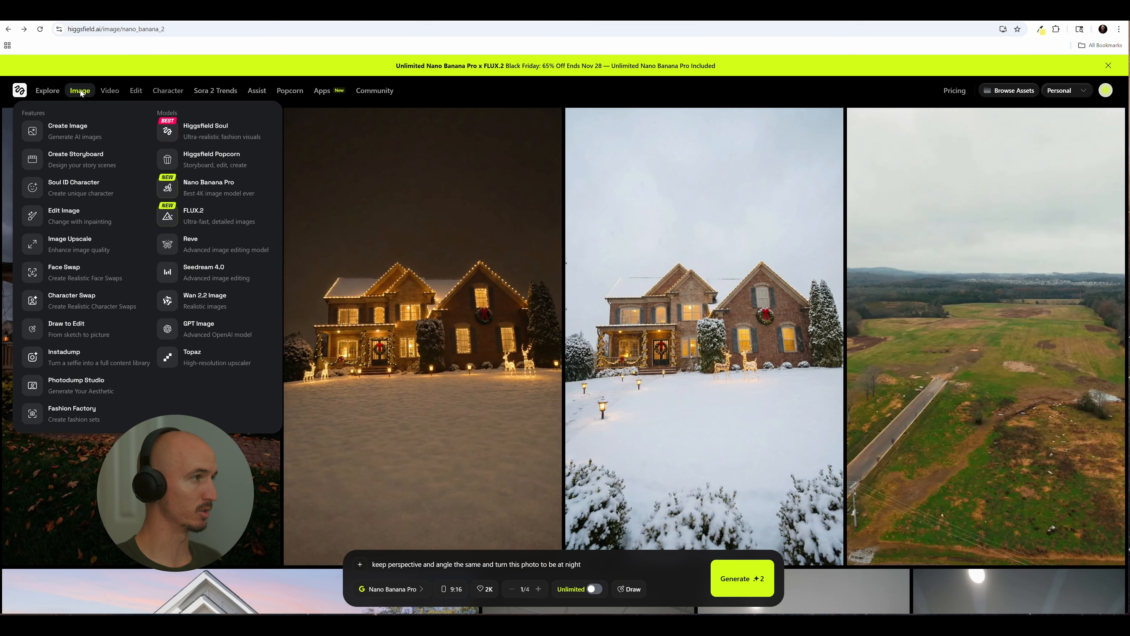
pyautogui.moveTo(105, 93)
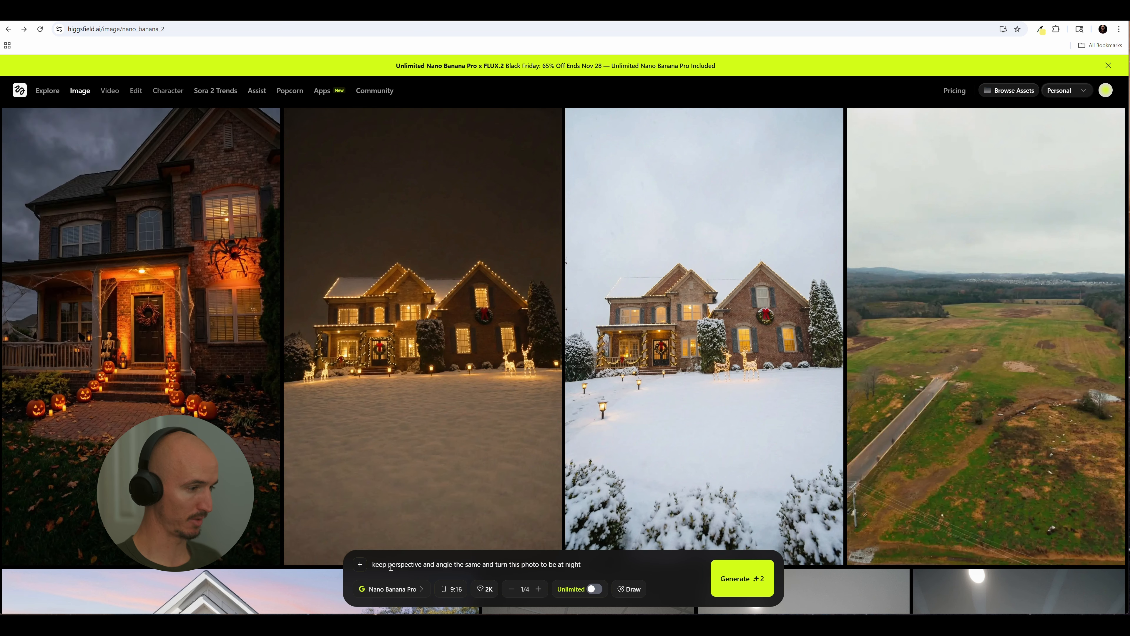
pyautogui.click(360, 565)
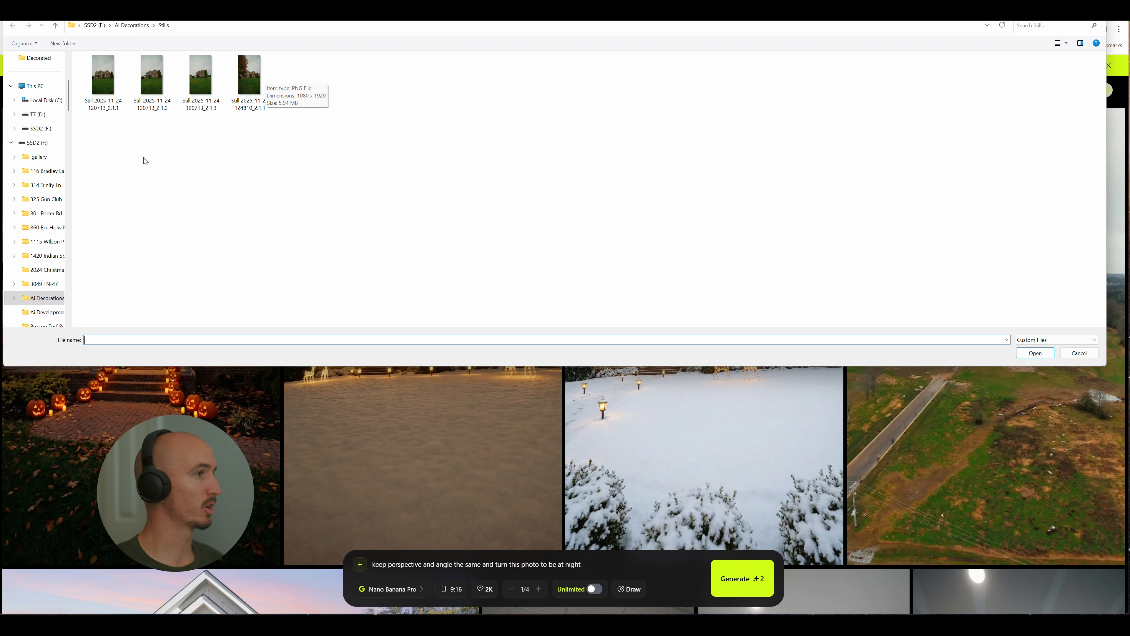
pyautogui.click(106, 86)
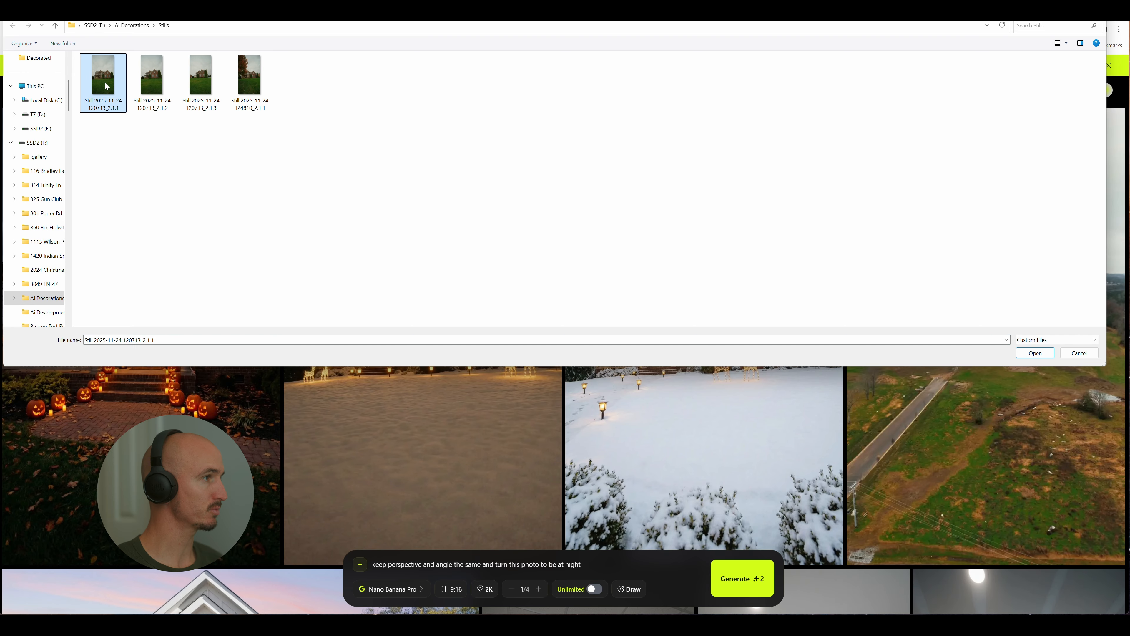
pyautogui.click(1033, 352)
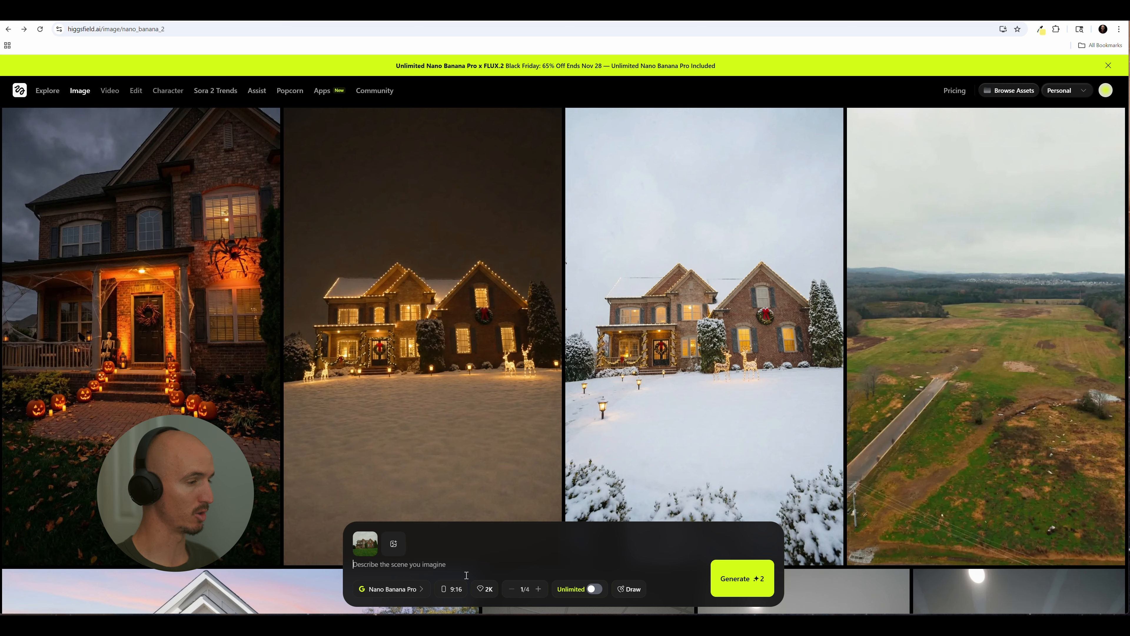
# Paste the prompt for transforming the house into a cozy Christmas exterior scene at night, with snow, warm white lights and a wreath
pyautogui.write('Transform this house into a cozy Christmas exterior scene at night. Keep the architecture and landscaping exactly the same, but add festive holiday decorations. Add a fresh layer of soft, natural-looking snow on the roof, lawn, trees, and driveway. Place warm white string lights along the roofline, windows, and porch. Add a classic wreath on the front door with a red bow. Include tasteful lawn decorations like simple lit reindeer, a few glowing pathway lanterns, and evergreen garlands around pillars or rails. Overall style: elegant, warm, and realistic—not overly busy. Keep lighting soft and golden, with a magical holiday feel')
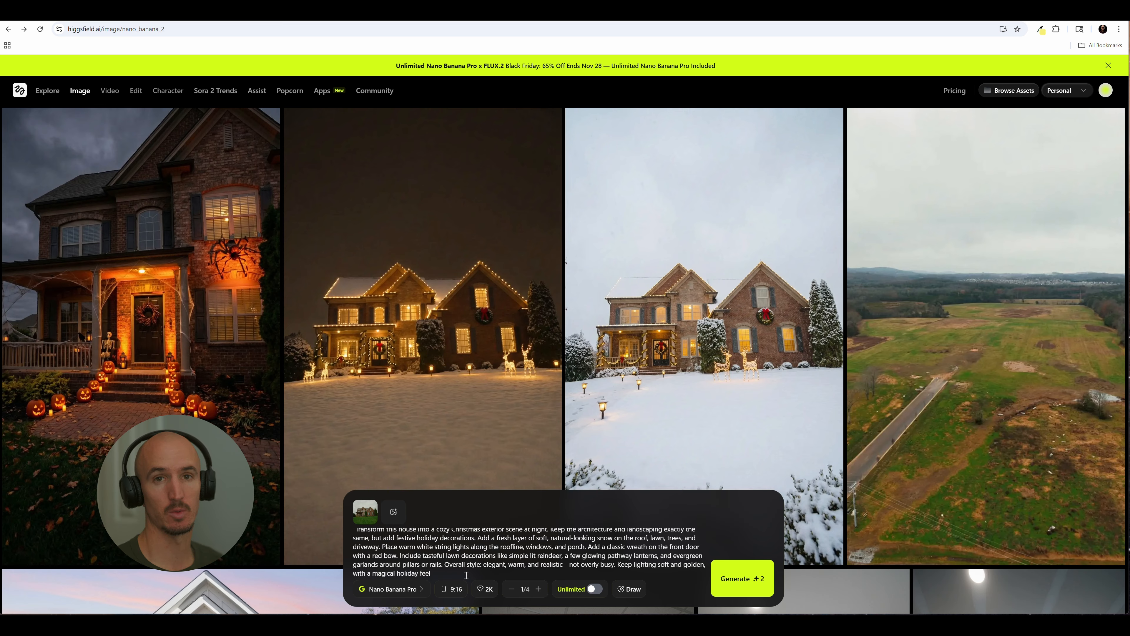
pyautogui.scroll(1, 462, 560)
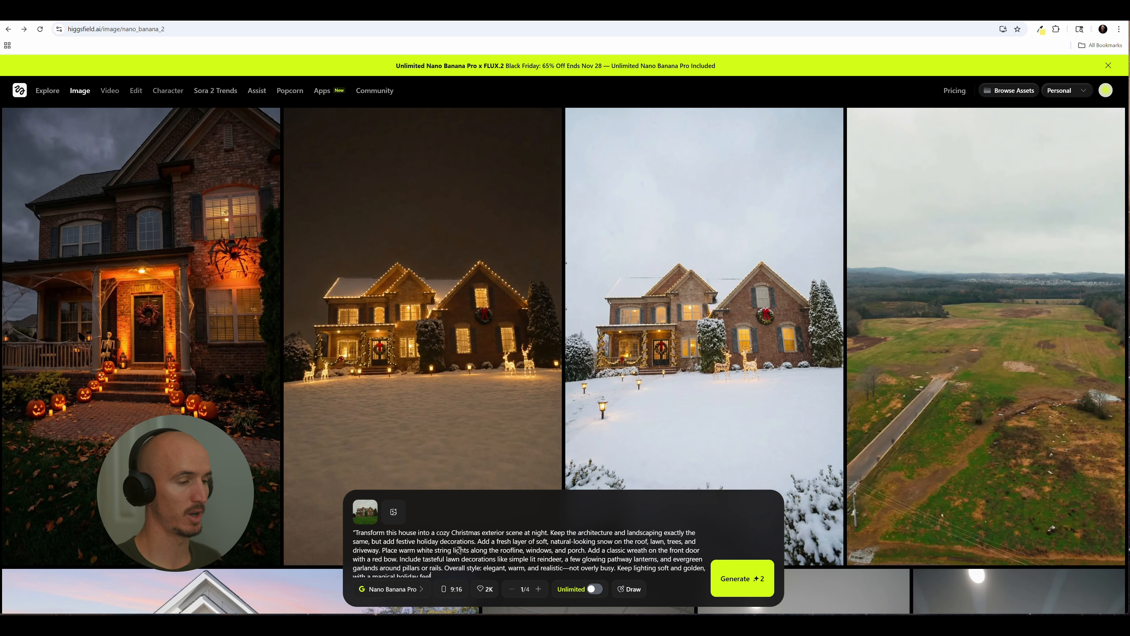
# Check the aspect ratio and quality options, keep 9:16 and 2K, and generate one Christmas image with Nano Banana Pro
pyautogui.click(452, 590)
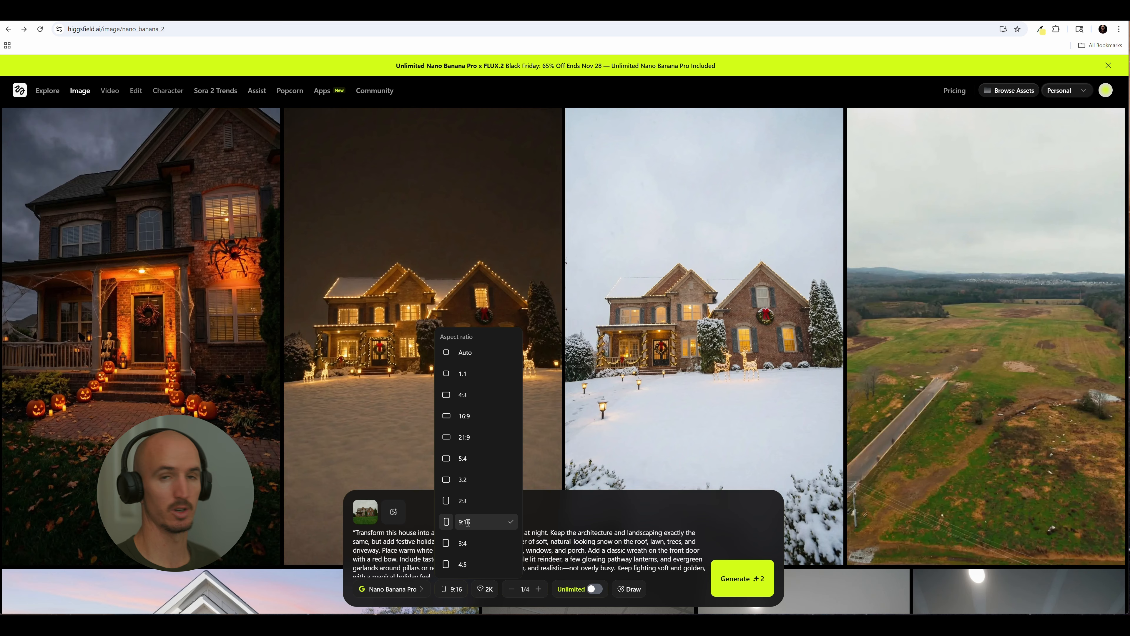
pyautogui.click(485, 589)
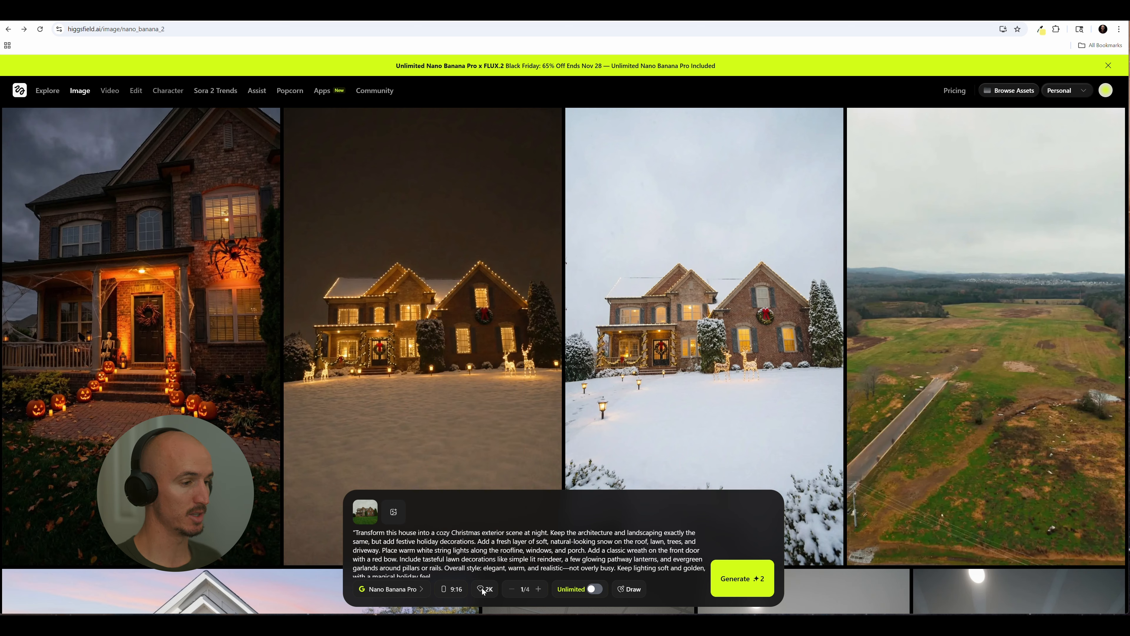
pyautogui.click(486, 589)
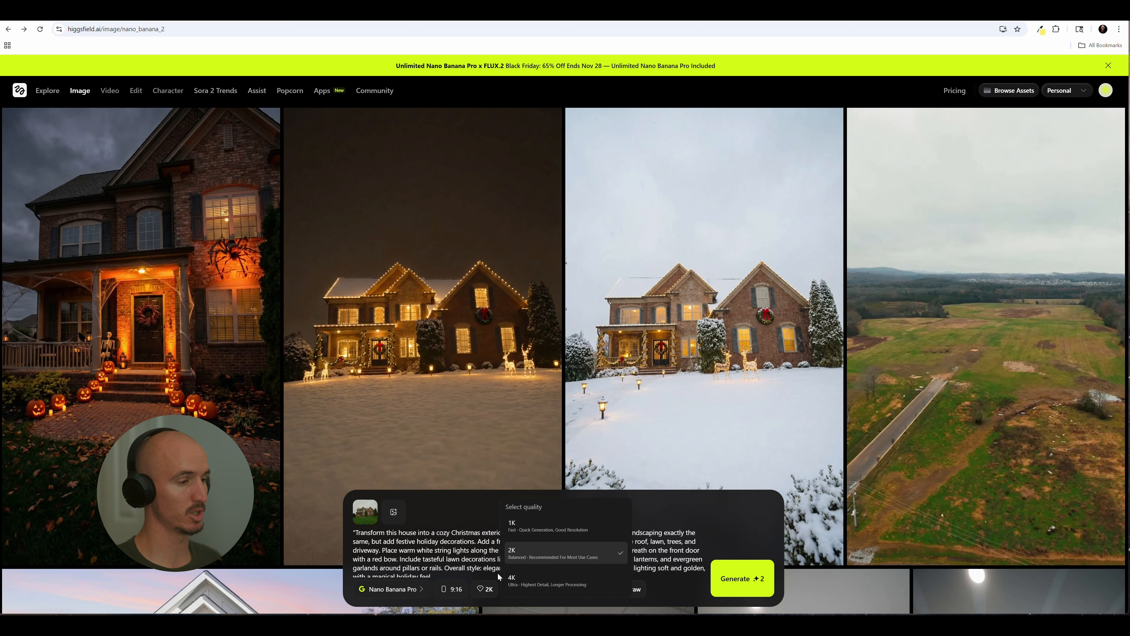
pyautogui.click(484, 589)
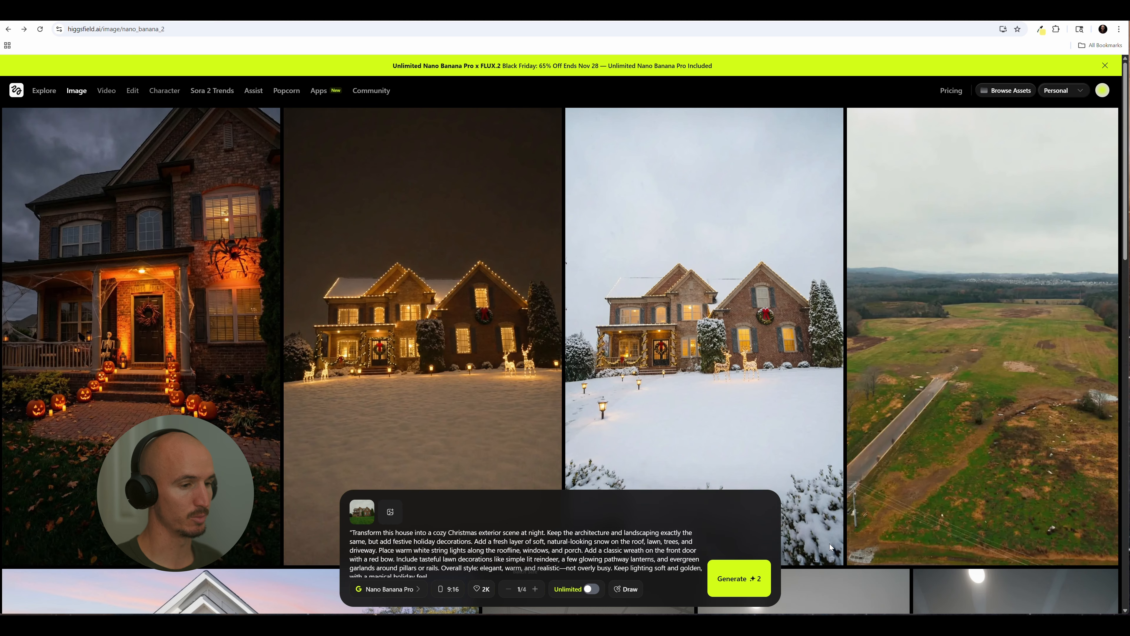
pyautogui.click(486, 588)
pyautogui.click(512, 578)
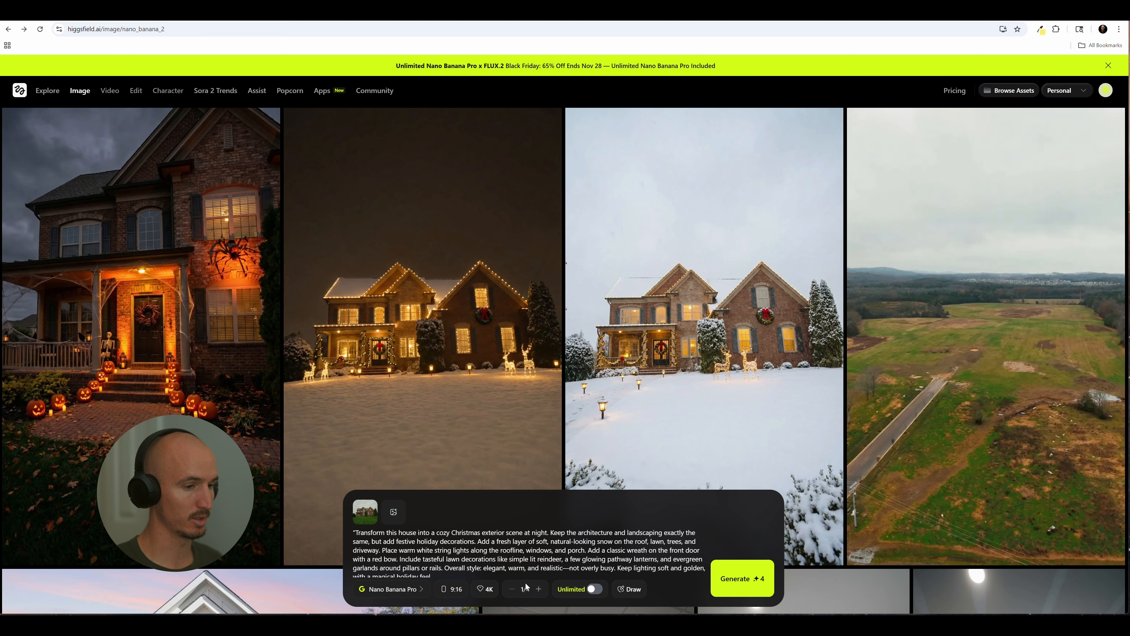
pyautogui.click(490, 592)
pyautogui.click(512, 552)
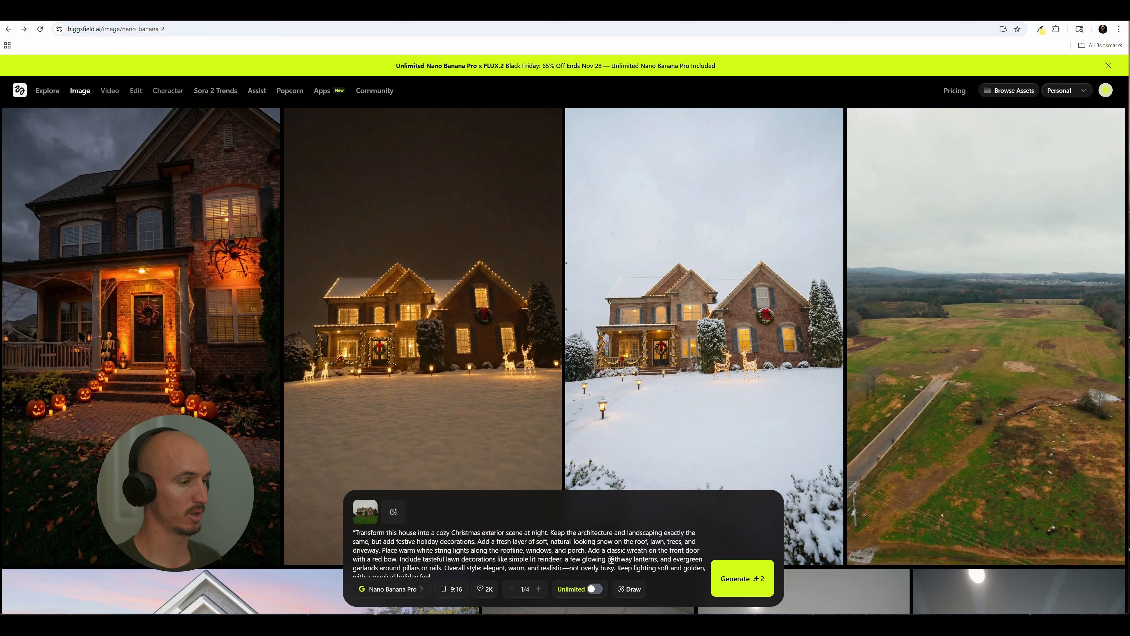
pyautogui.scroll(-1, 665, 544)
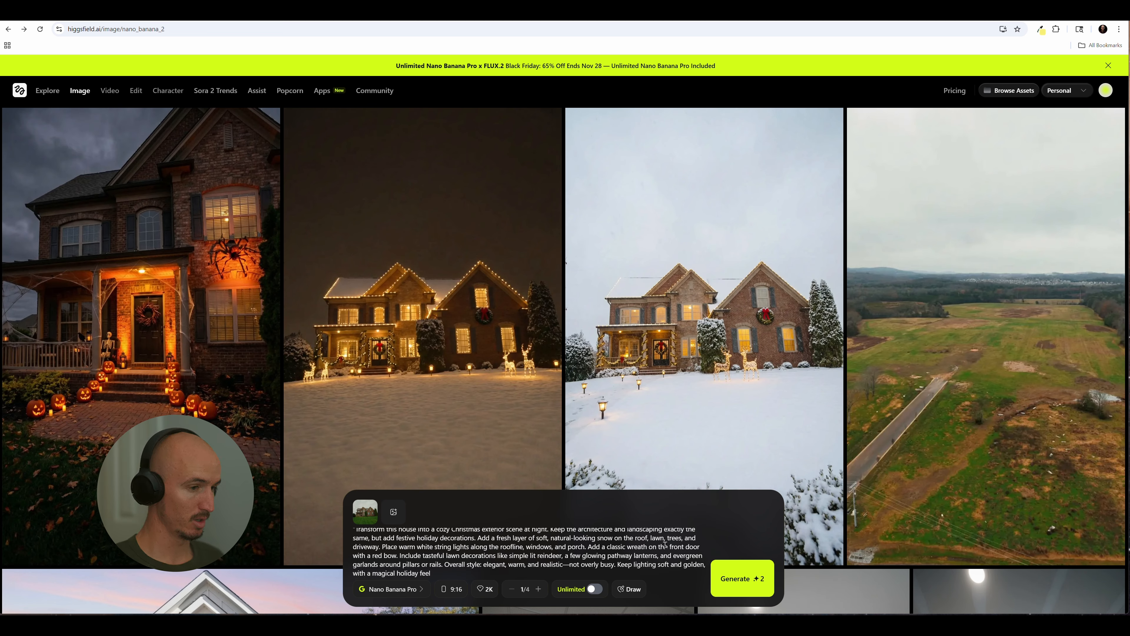
pyautogui.click(757, 577)
# Download the generated snowy Christmas image into the Decorated folder inside Ai Decorations as Christmas_V2
pyautogui.moveTo(258, 589)
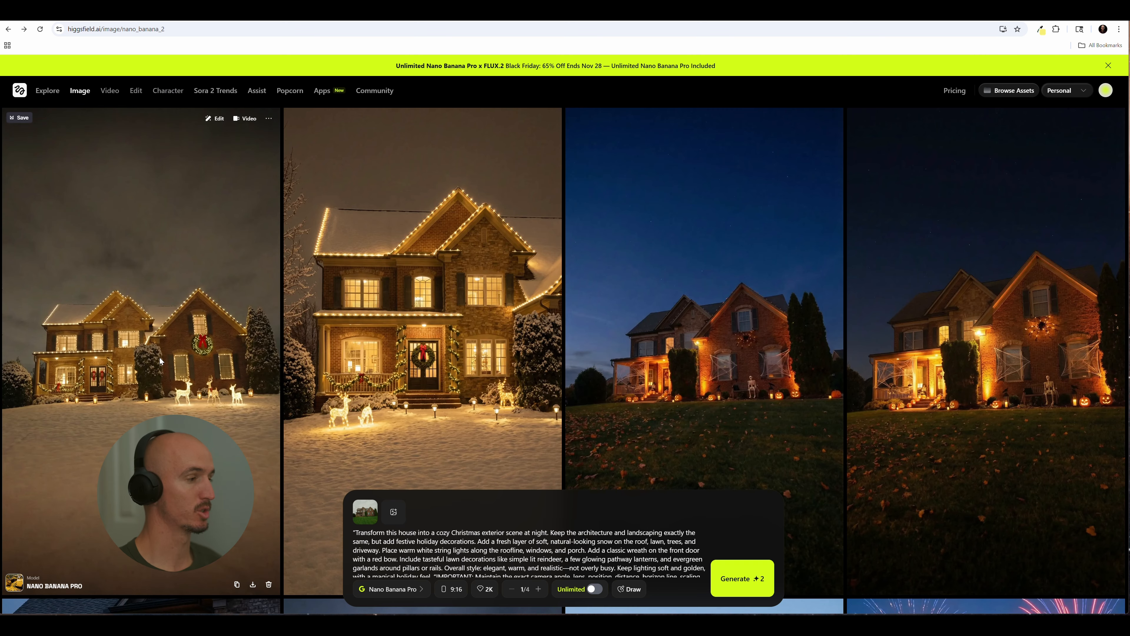
pyautogui.click(253, 584)
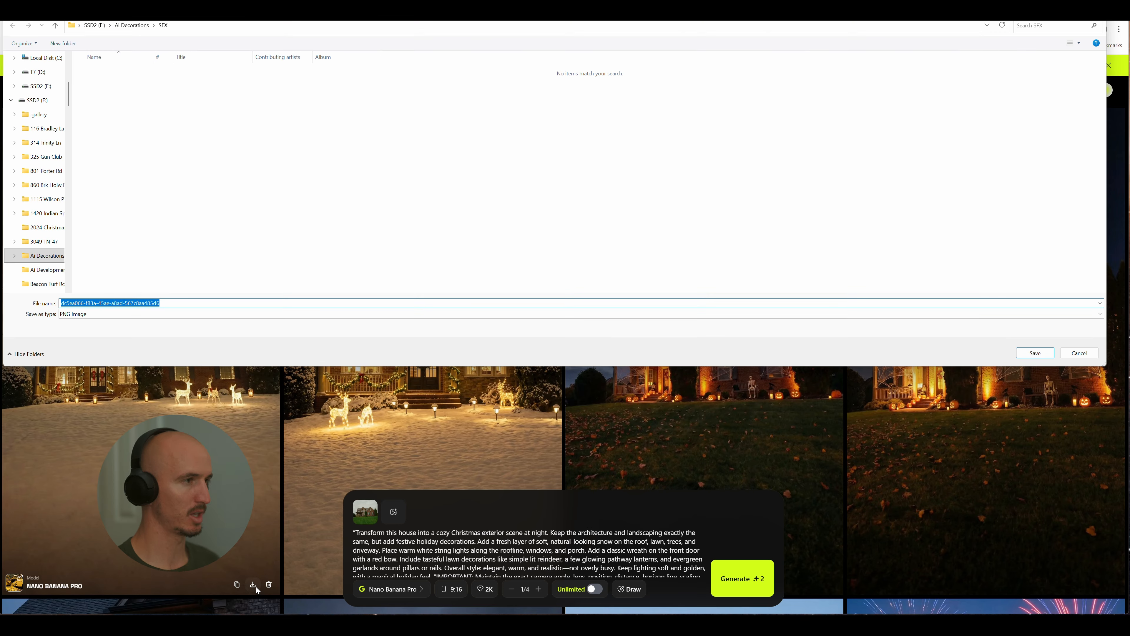
pyautogui.click(44, 255)
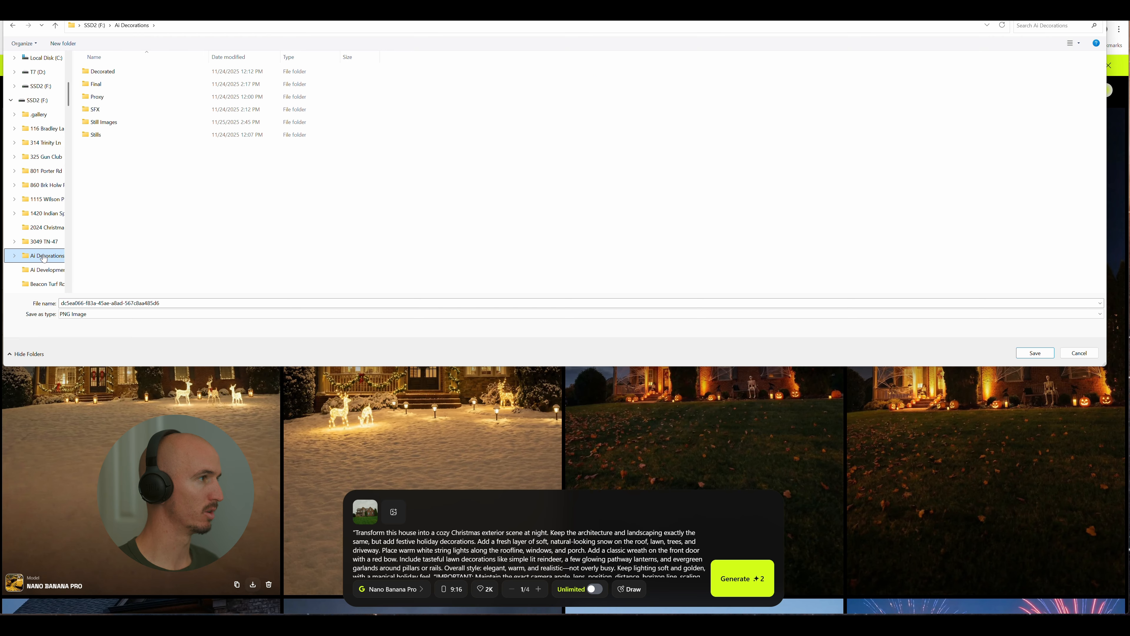
pyautogui.doubleClick(109, 73)
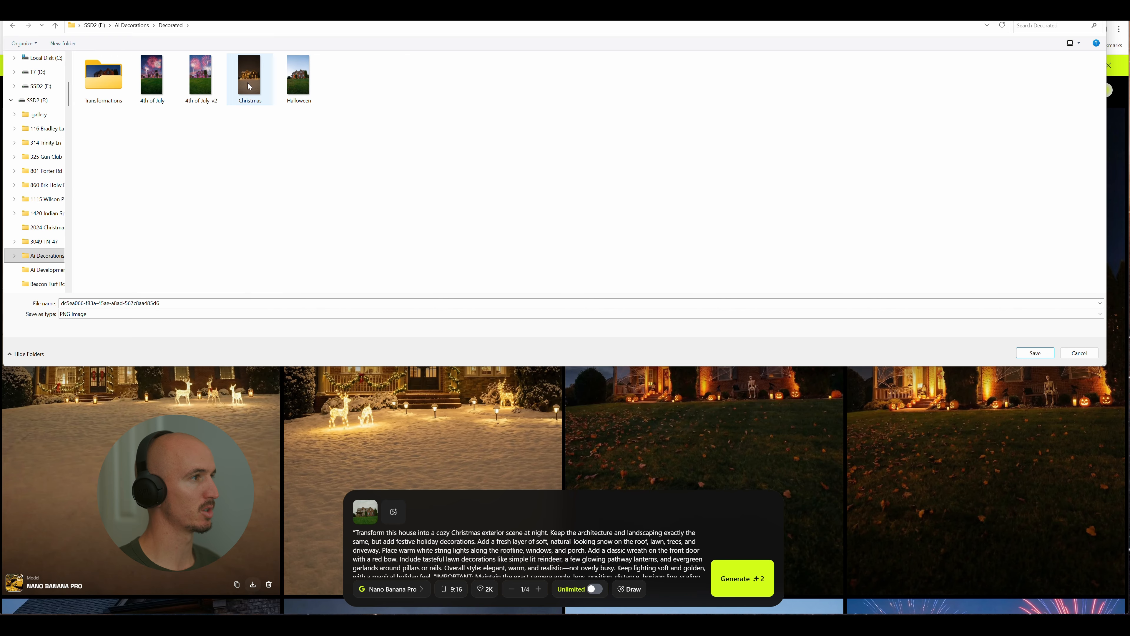
pyautogui.click(186, 303)
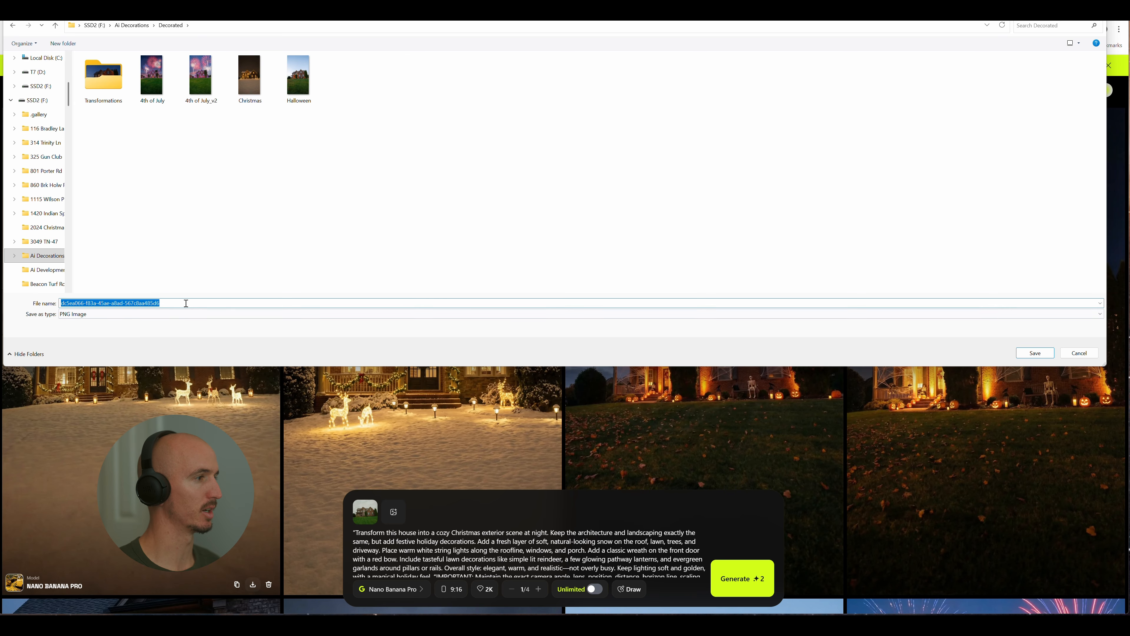
pyautogui.click(186, 303)
pyautogui.doubleClick(186, 303)
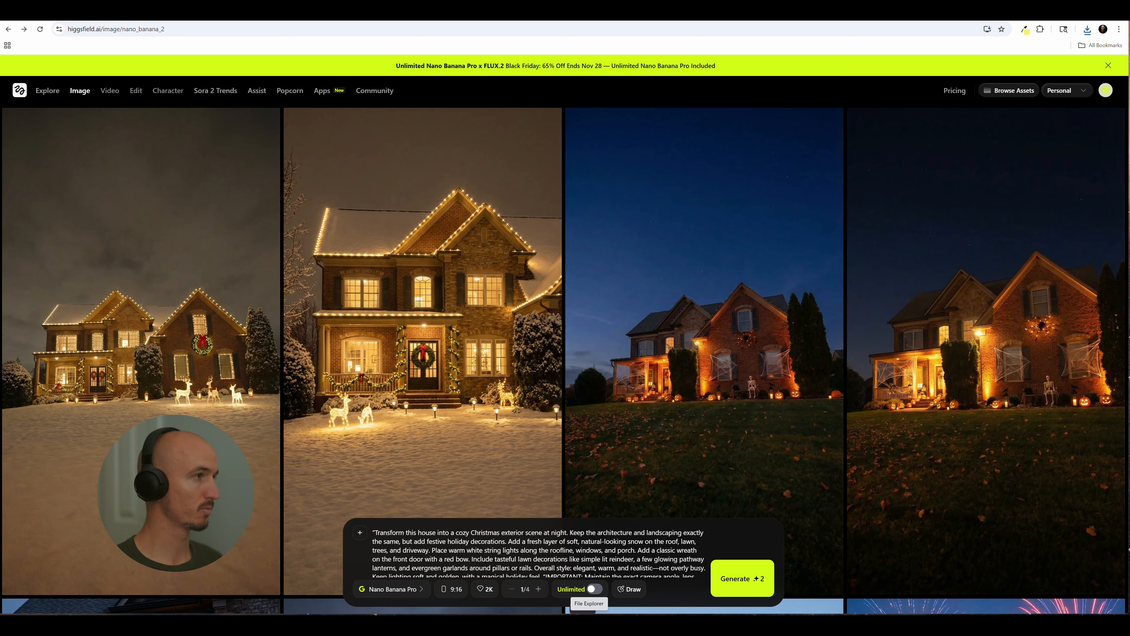
# Open the Kling 2.5 Turbo video generator and set the resolution to 1080p
pyautogui.moveTo(109, 91)
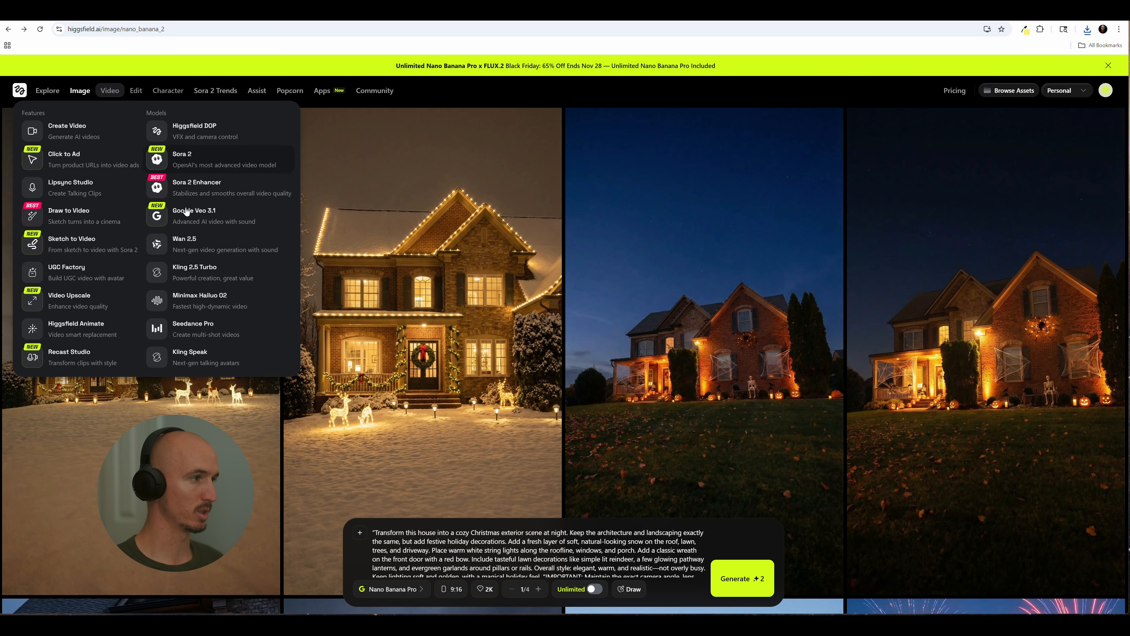
pyautogui.click(204, 273)
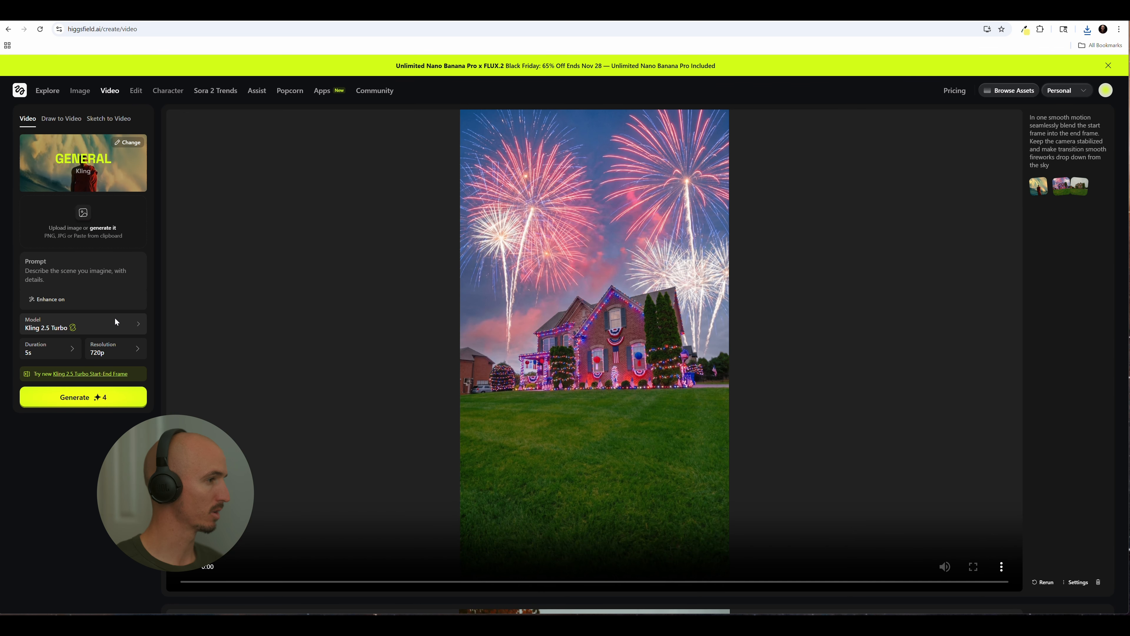
pyautogui.click(123, 348)
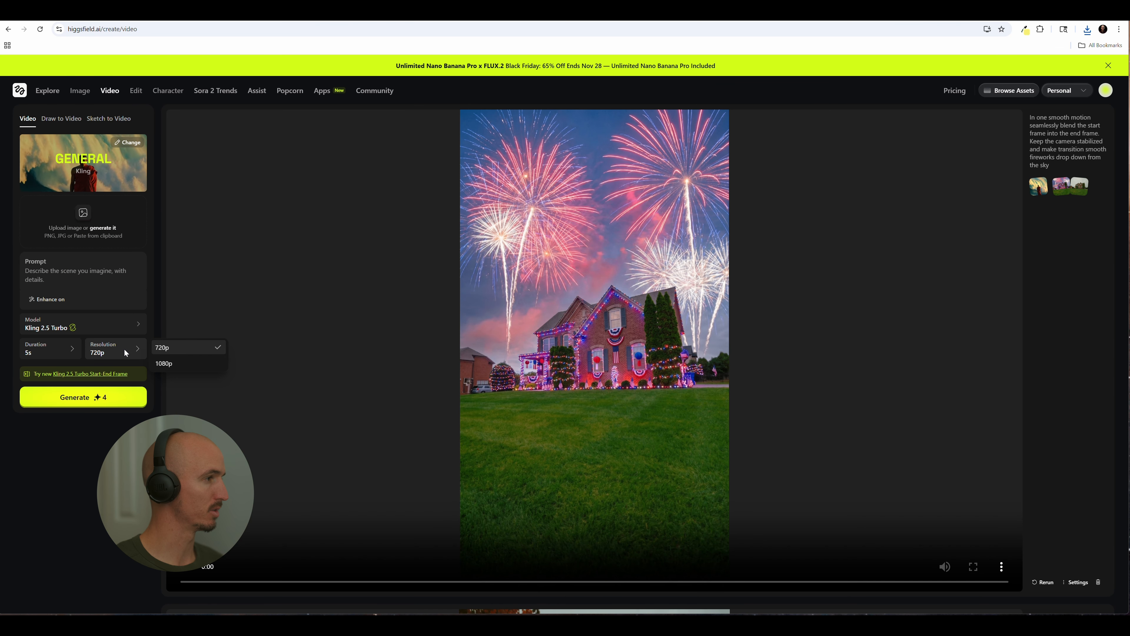
pyautogui.click(164, 363)
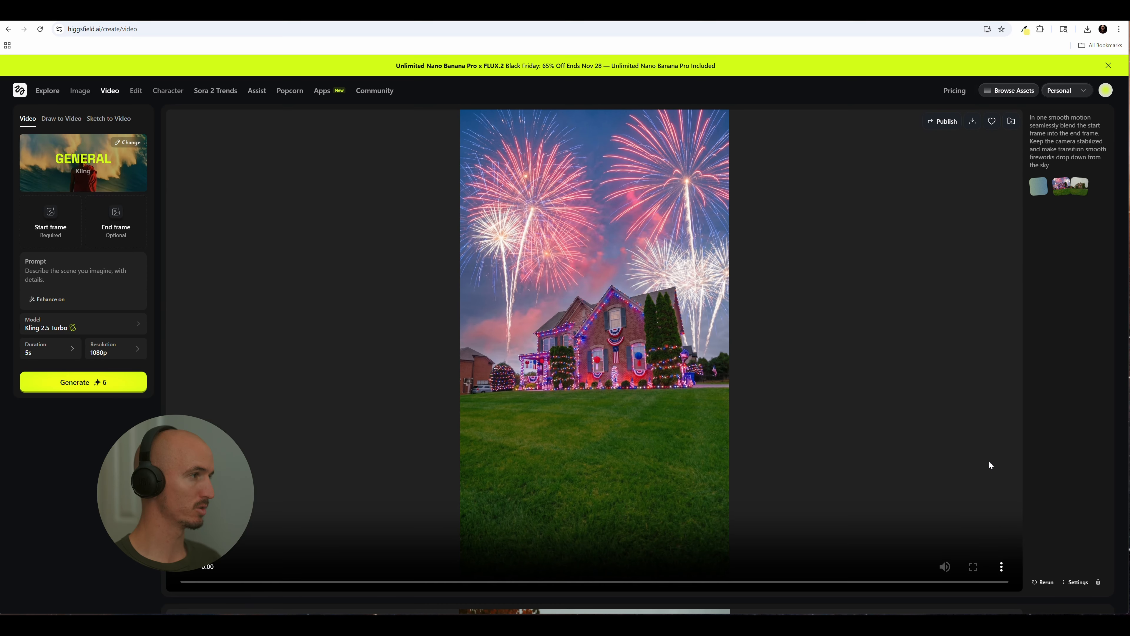
pyautogui.click(53, 226)
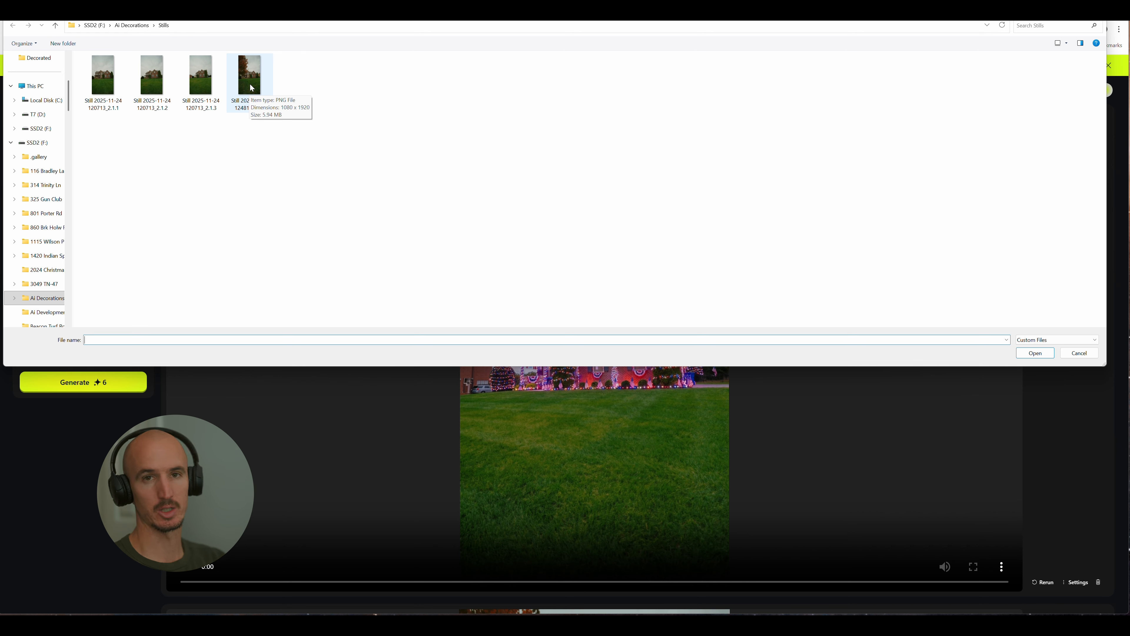
pyautogui.doubleClick(250, 82)
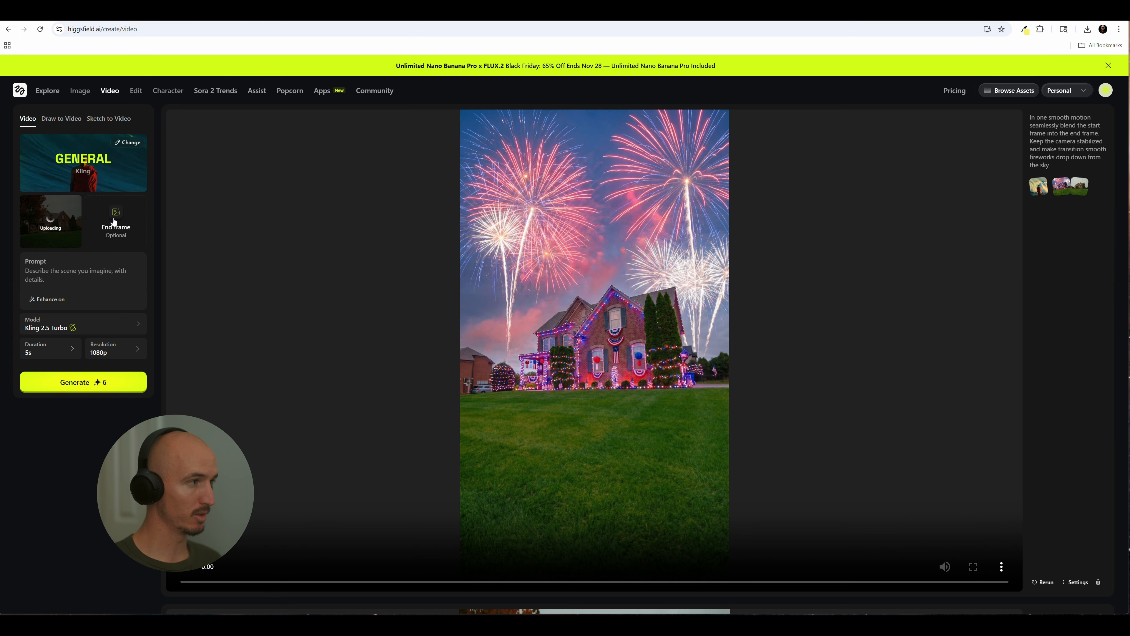
pyautogui.click(114, 222)
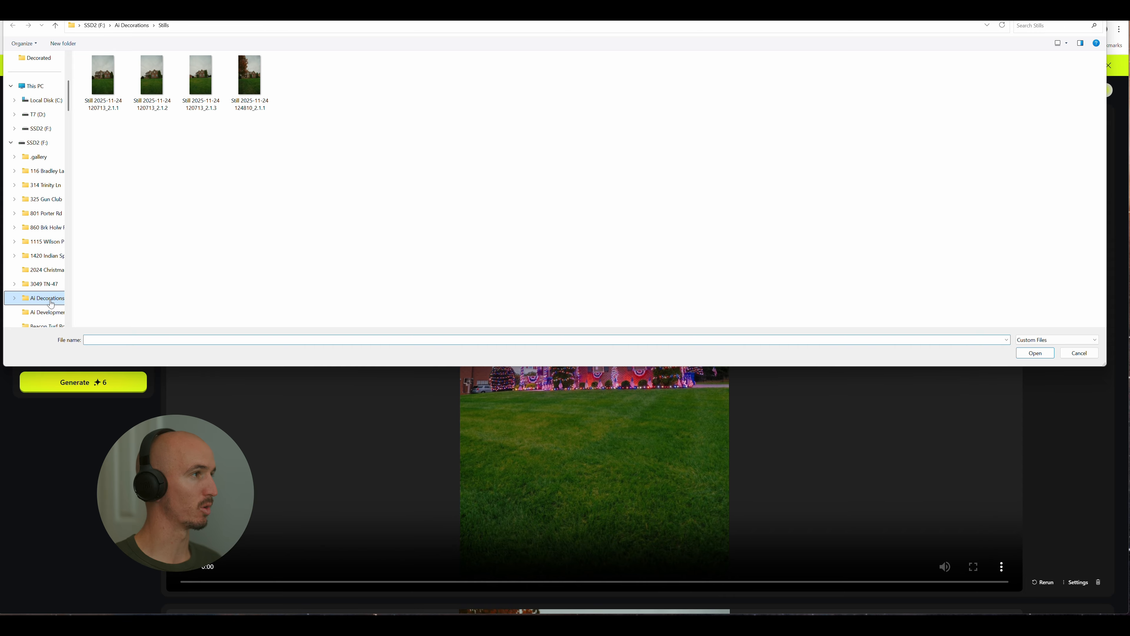
pyautogui.click(46, 298)
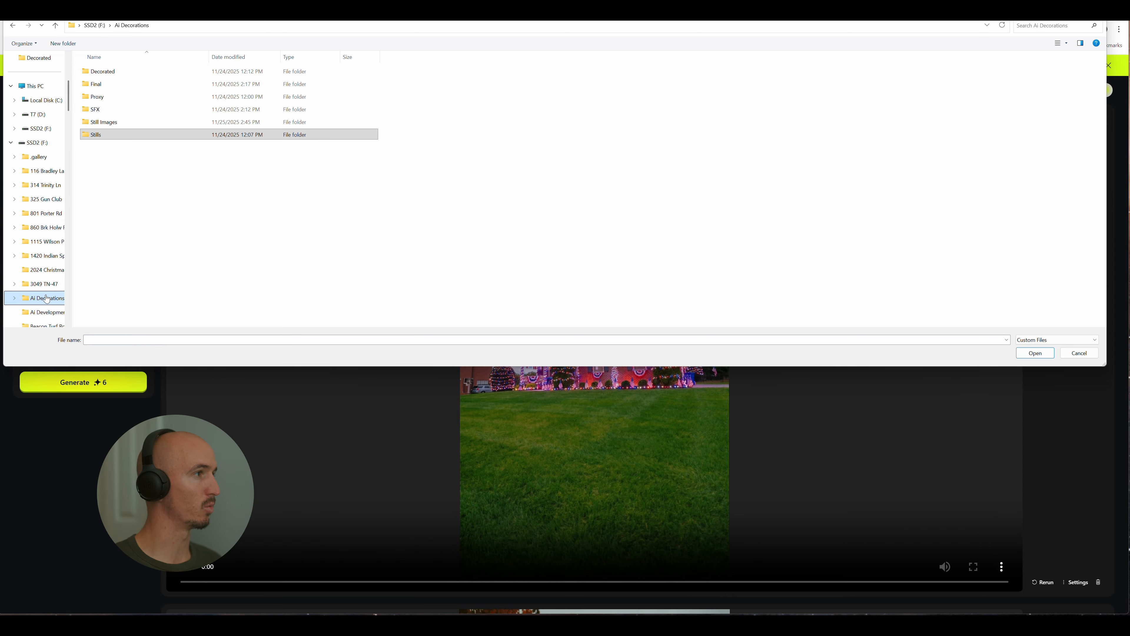
pyautogui.doubleClick(126, 72)
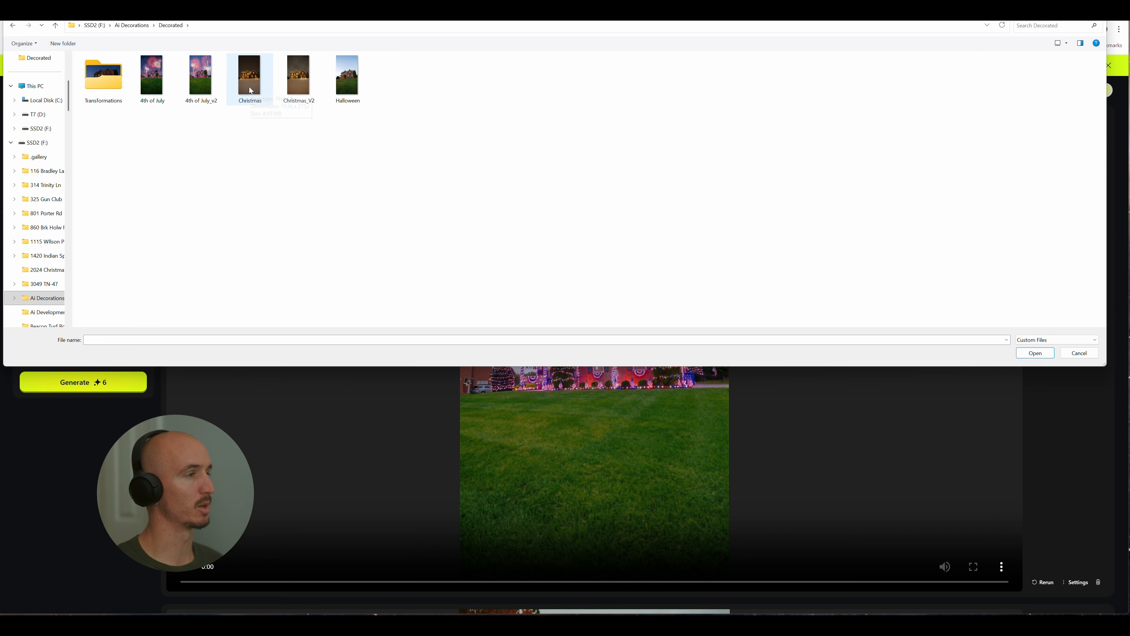
pyautogui.doubleClick(291, 81)
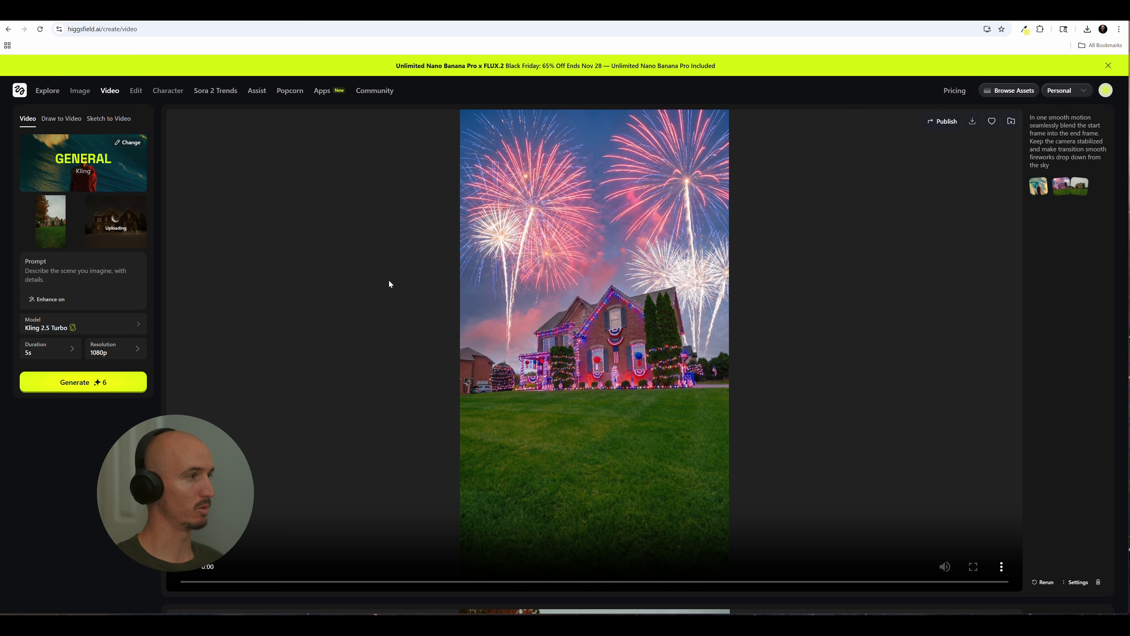
# Paste and review the prompt for a smooth orbiting transformation from the original home into a Christmas-decorated winter version
pyautogui.click(114, 274)
pyautogui.hotkey('ctrl', 'v')
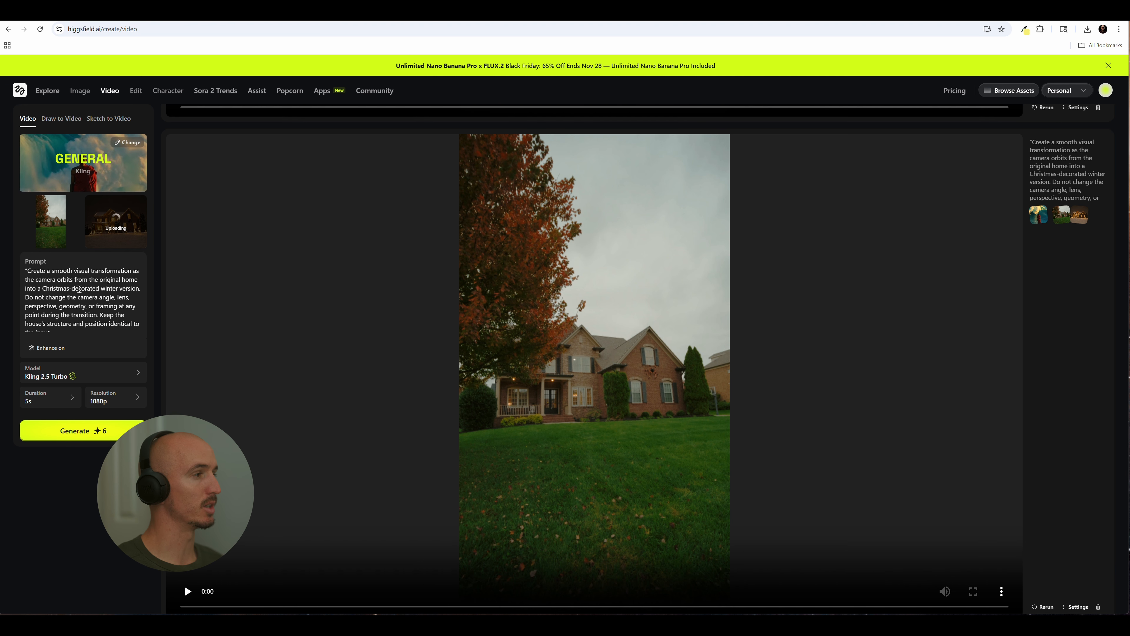
pyautogui.scroll(-10, 93, 305)
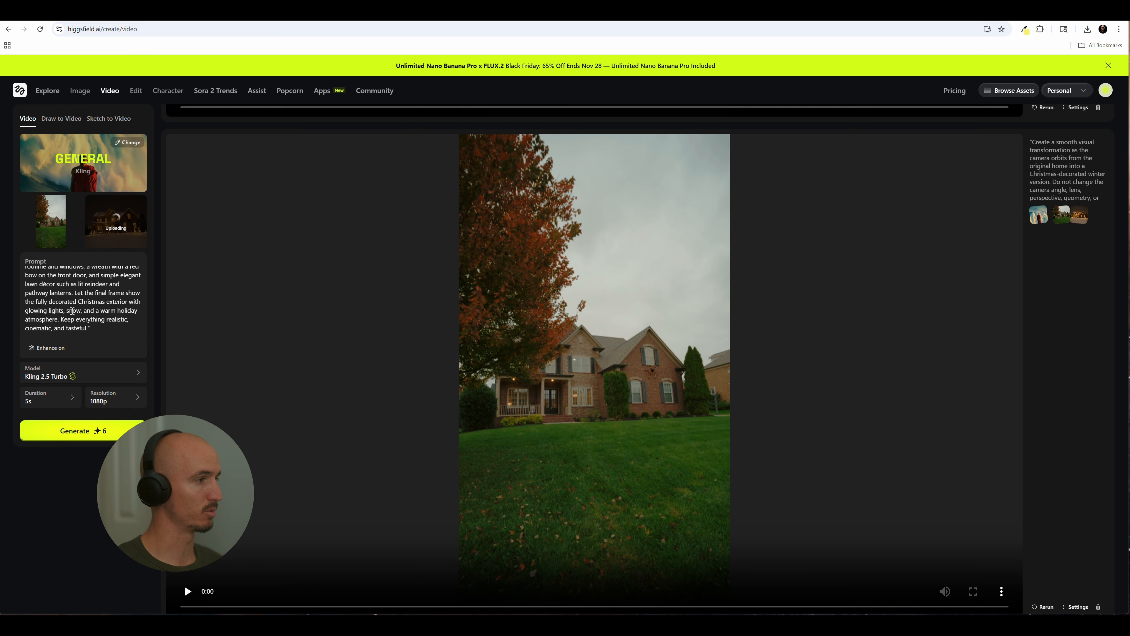
pyautogui.scroll(10, 72, 311)
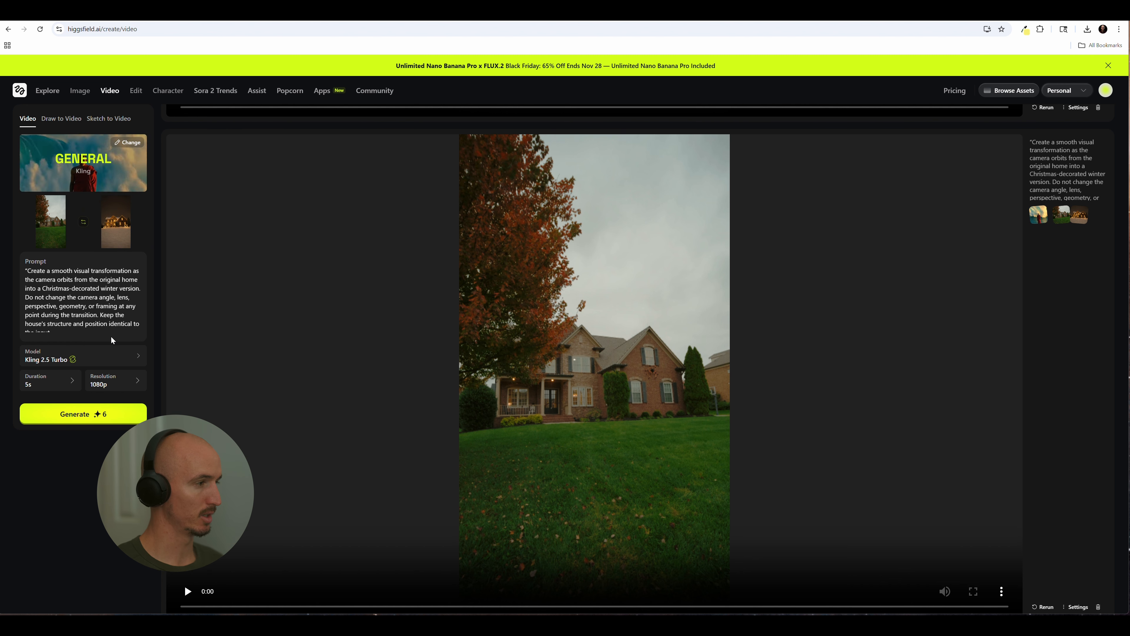
# Generate the 5-second 1080p video and play the Christmas transformation result from the beginning
pyautogui.click(97, 413)
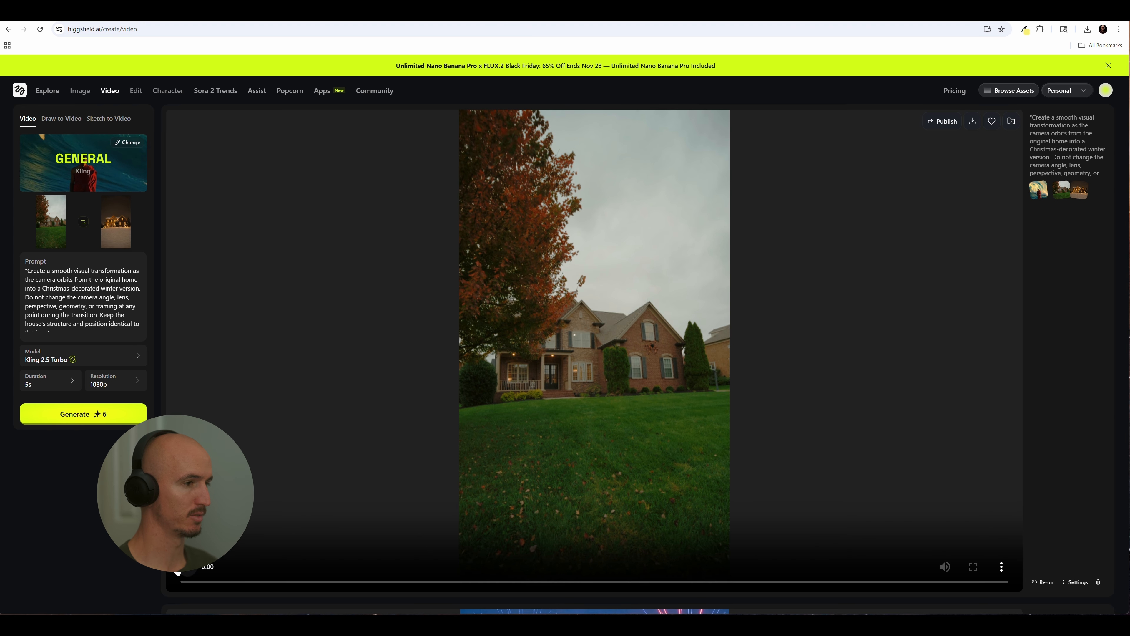
pyautogui.click(187, 569)
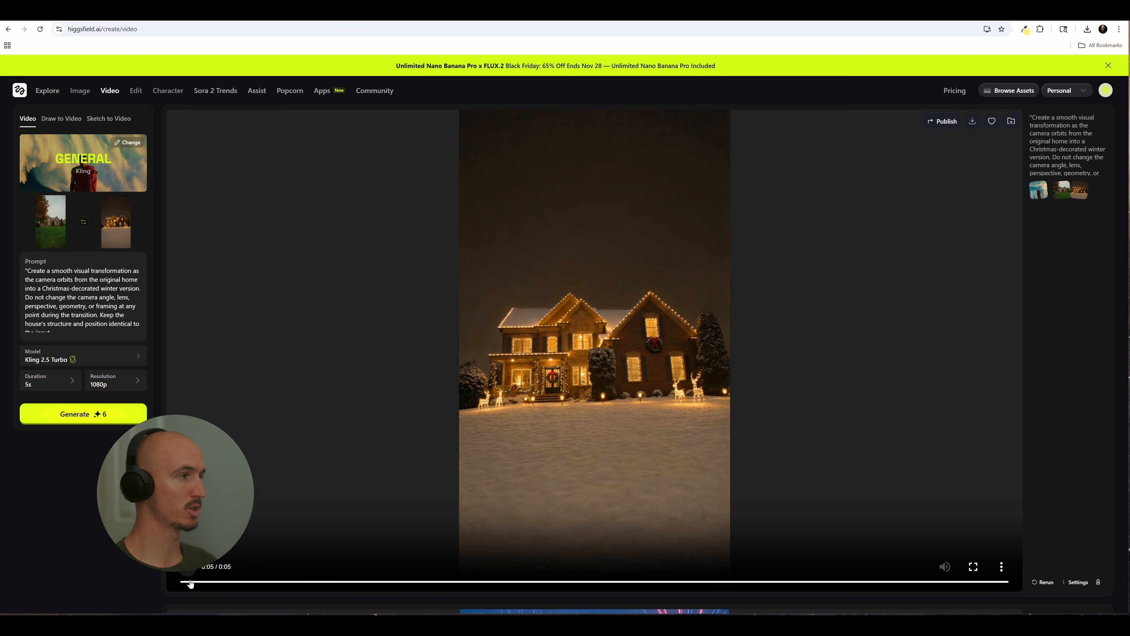
pyautogui.click(176, 582)
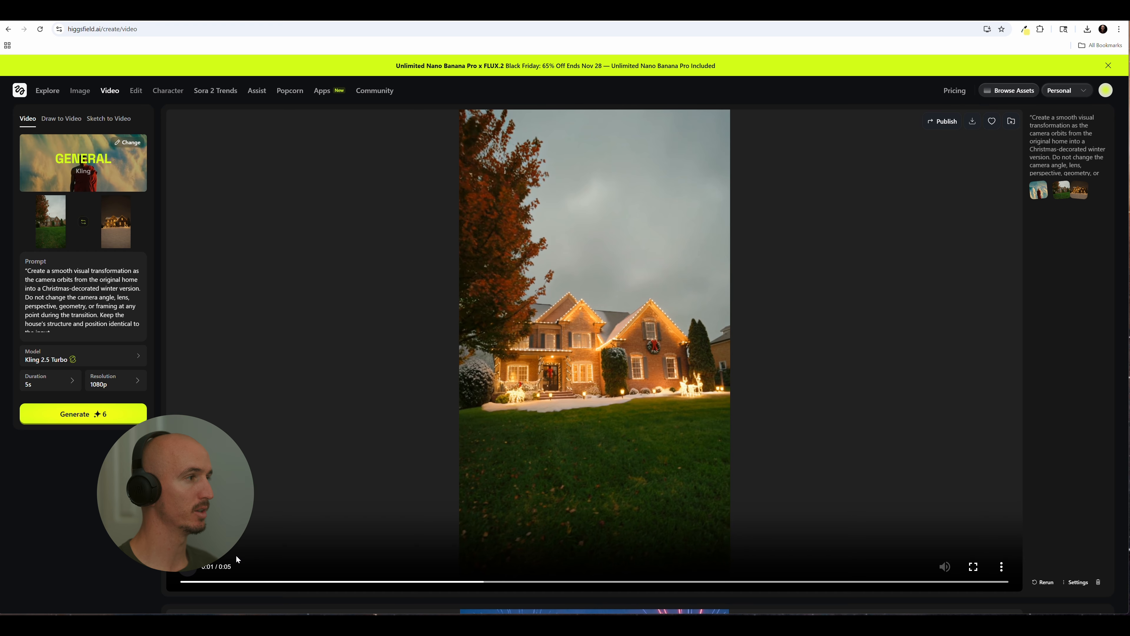
# Make the Christmas image the start frame and replace the end frame with the Halloween night image from the Transformations folder
pyautogui.click(84, 223)
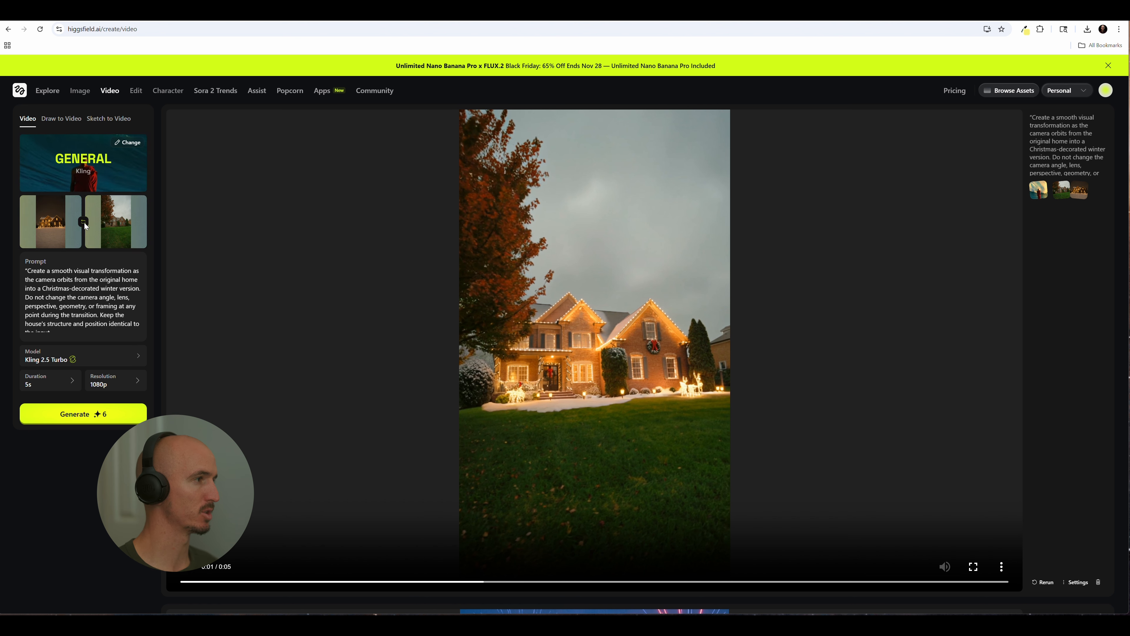
pyautogui.click(148, 196)
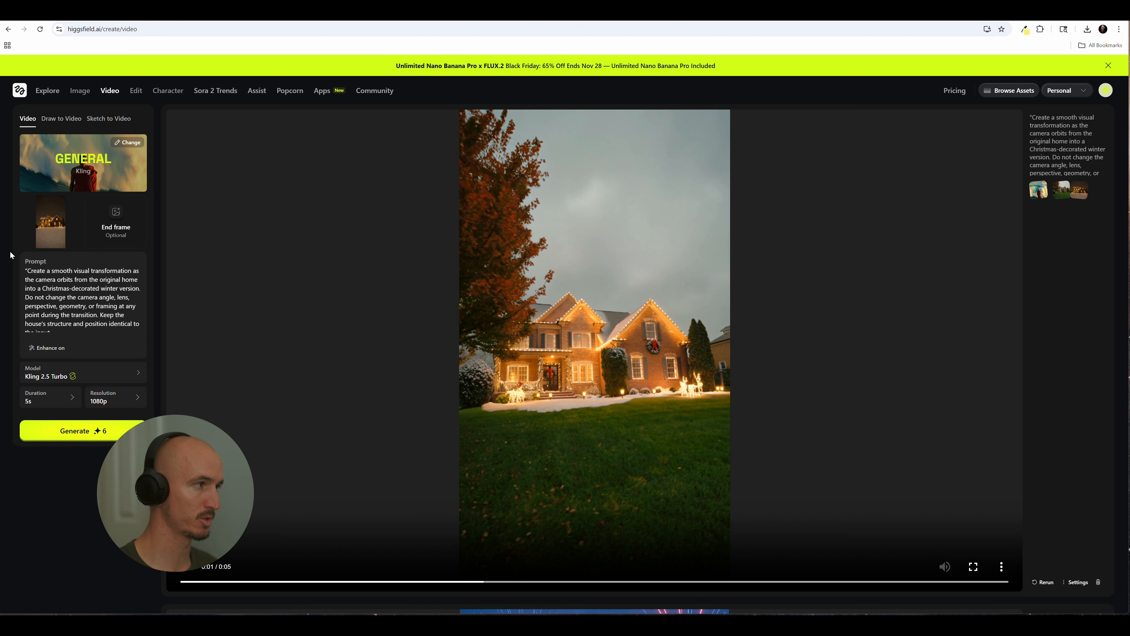
pyautogui.click(116, 218)
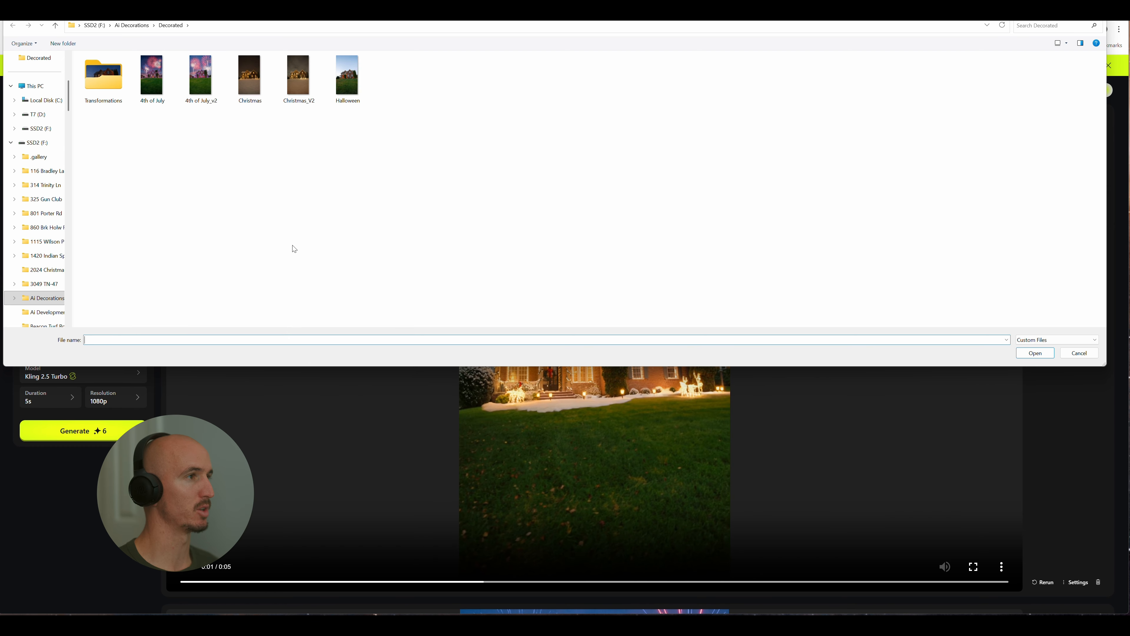
pyautogui.doubleClick(103, 82)
pyautogui.doubleClick(118, 88)
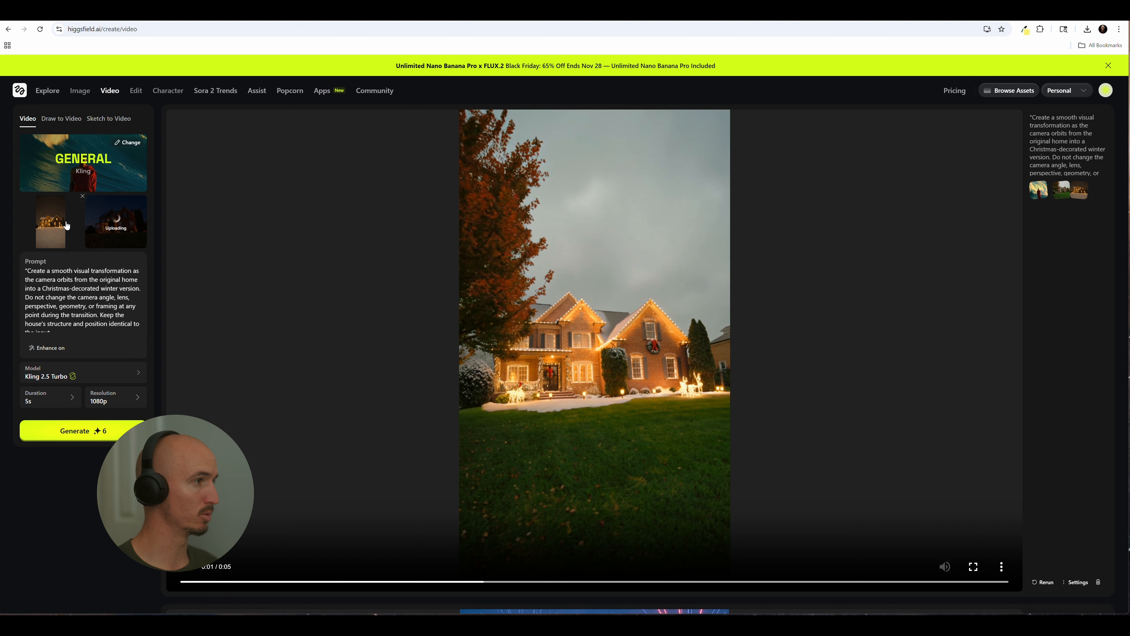
# Copy the earlier Halloween-to-4th-of-July transformation prompt from the generation history for reuse as the video prompt
pyautogui.scroll(-10, 606, 411)
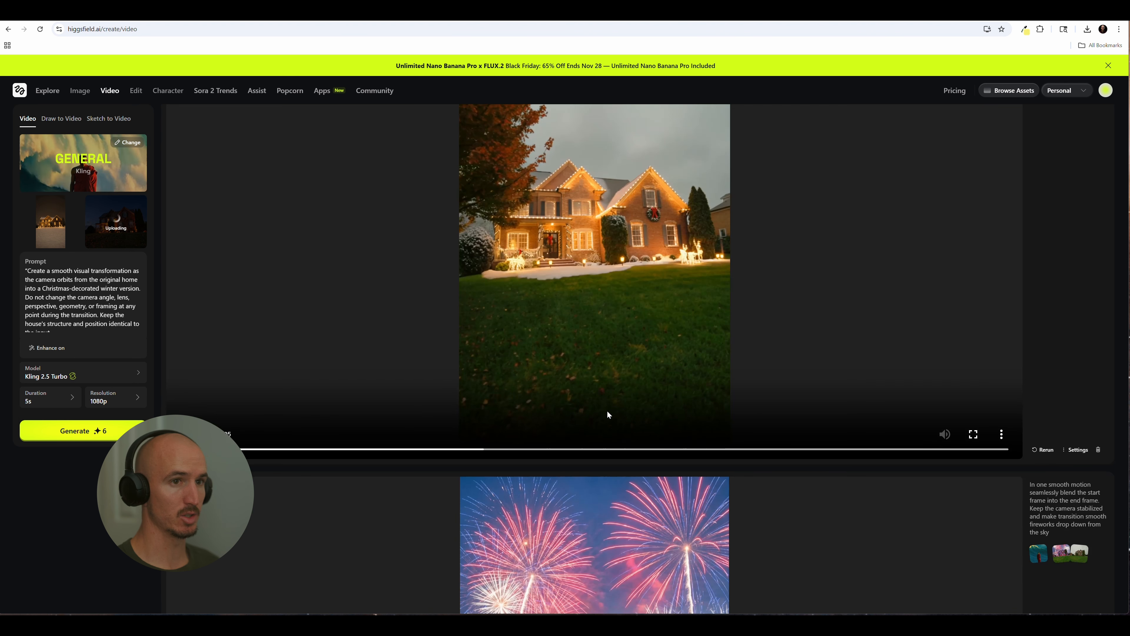
pyautogui.click(1072, 164)
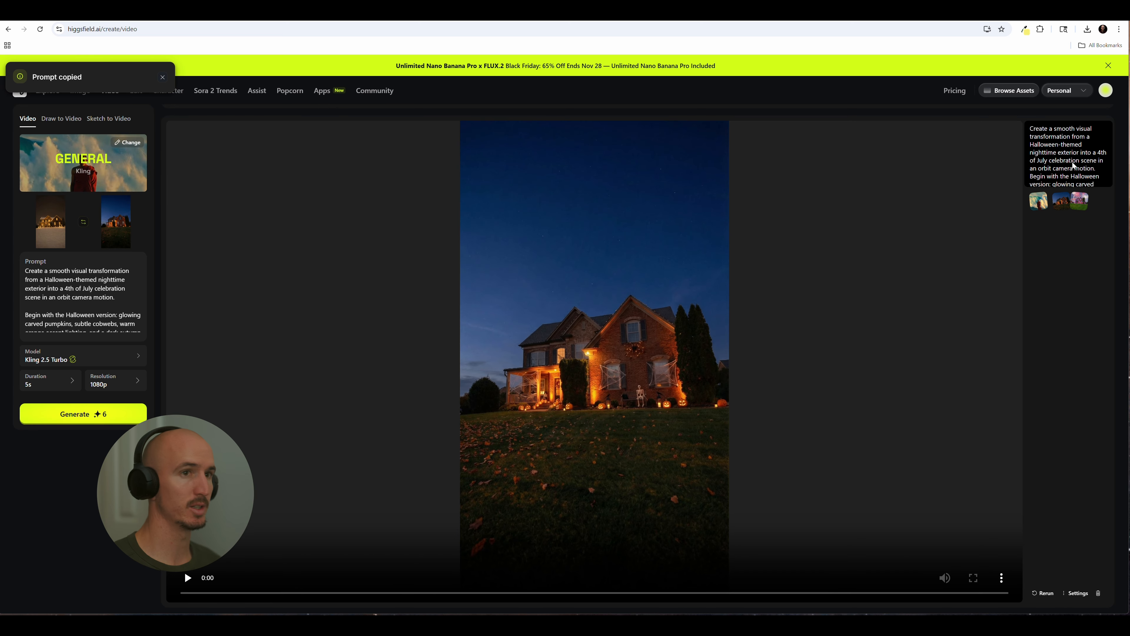
# Play the earlier Halloween-to-4th-of-July video and read through the matching transformation prompt in the prompt box
pyautogui.click(1098, 151)
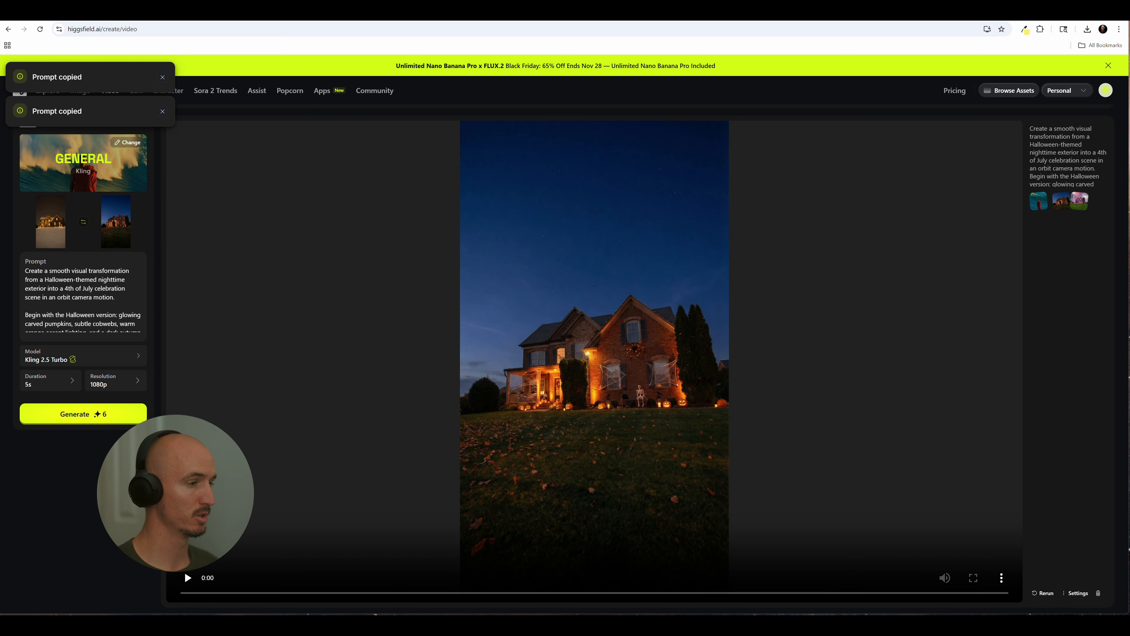
pyautogui.click(187, 577)
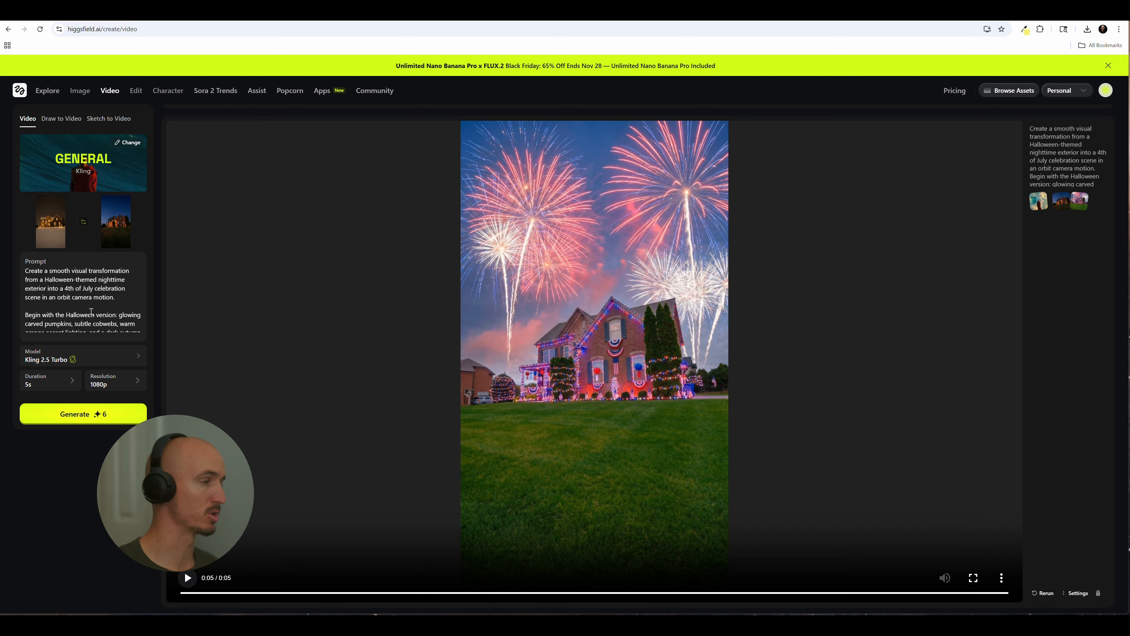
pyautogui.scroll(-2, 106, 304)
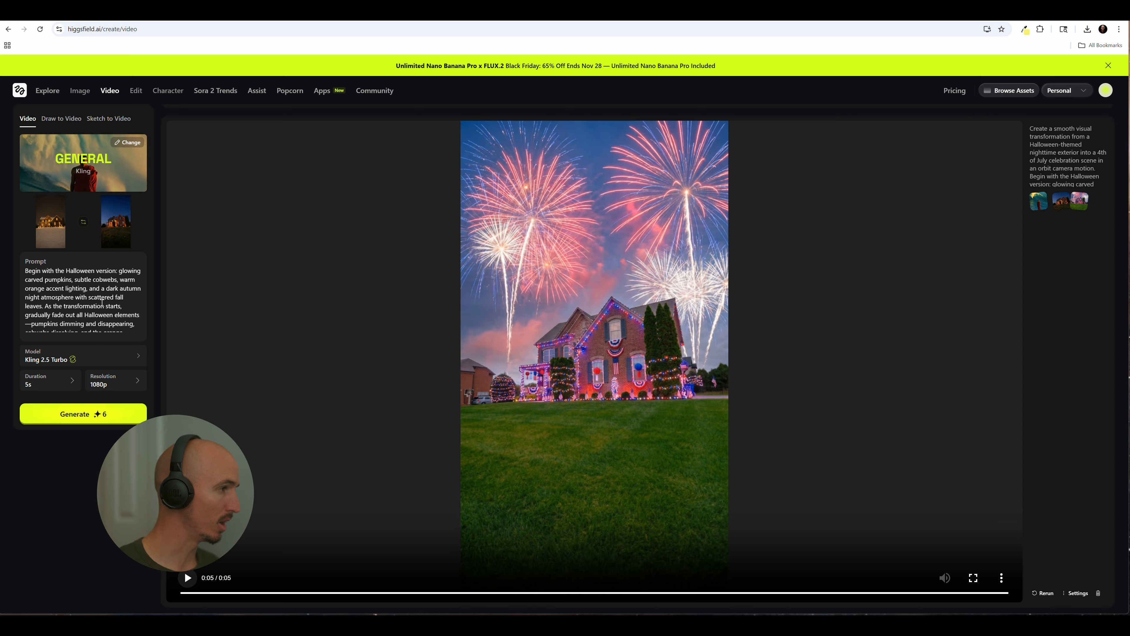
pyautogui.scroll(-2, 101, 303)
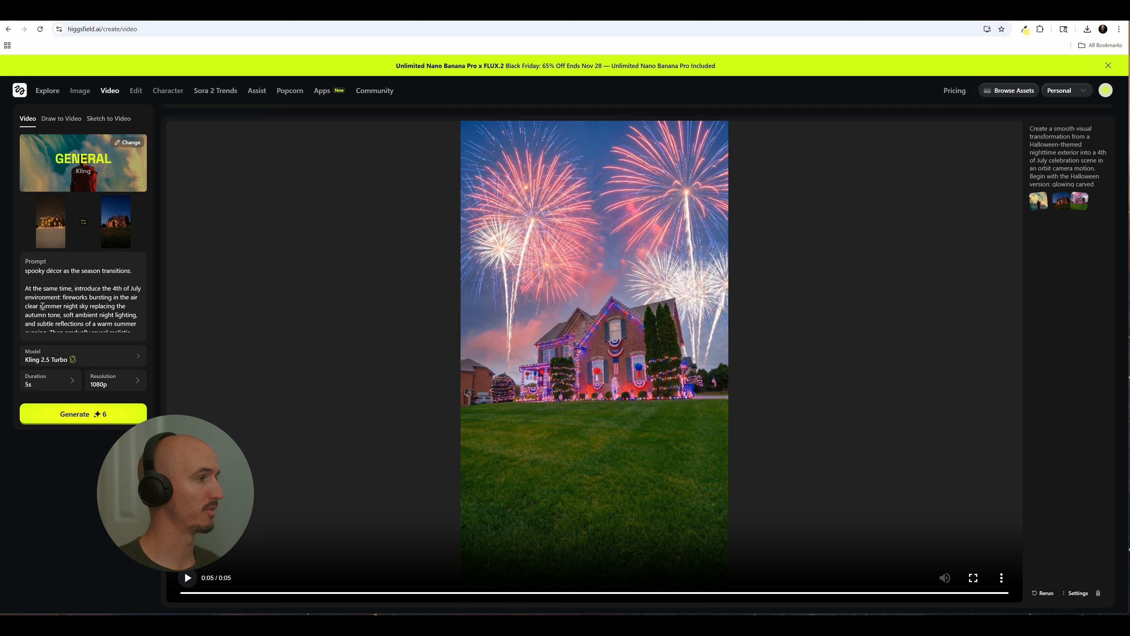
pyautogui.scroll(-1, 68, 312)
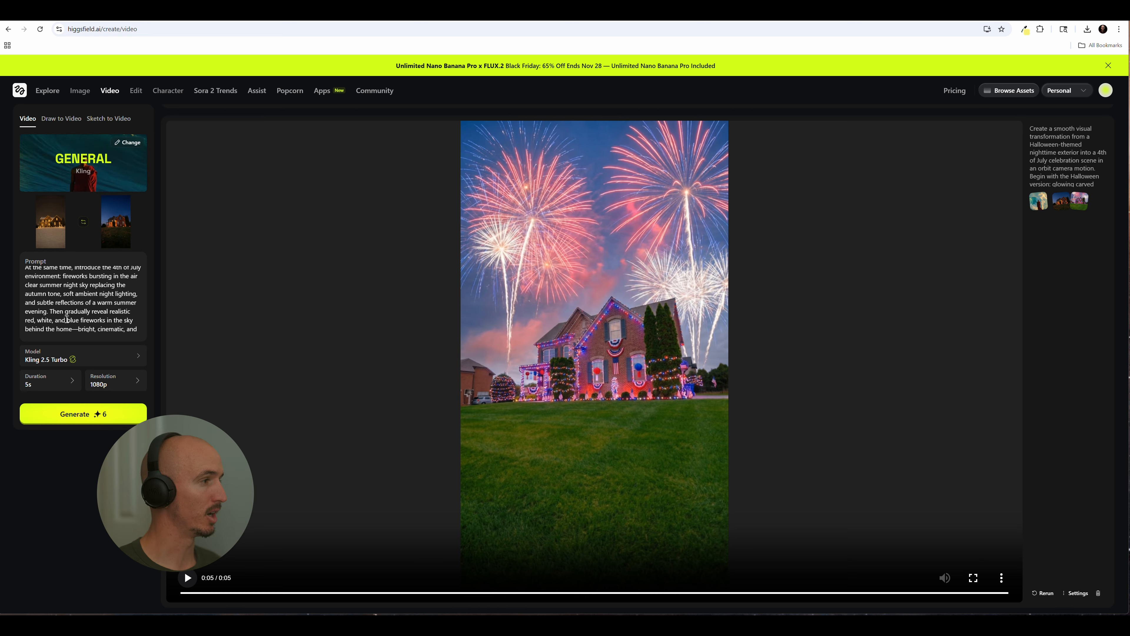
pyautogui.scroll(1, 64, 318)
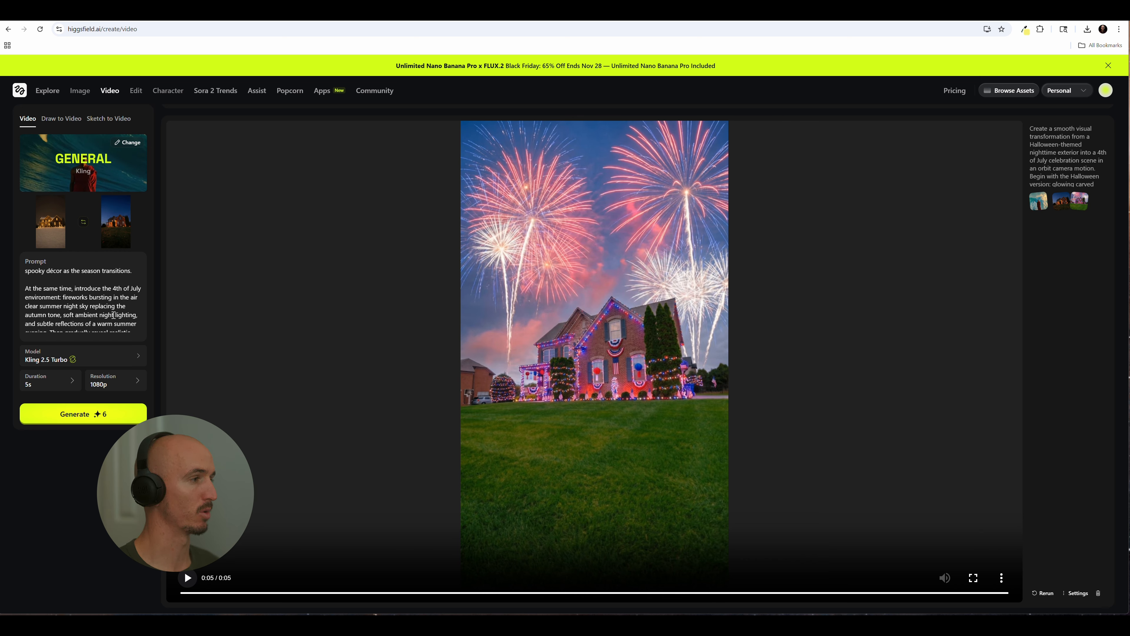
pyautogui.scroll(-2, 114, 306)
pyautogui.scroll(2, 114, 306)
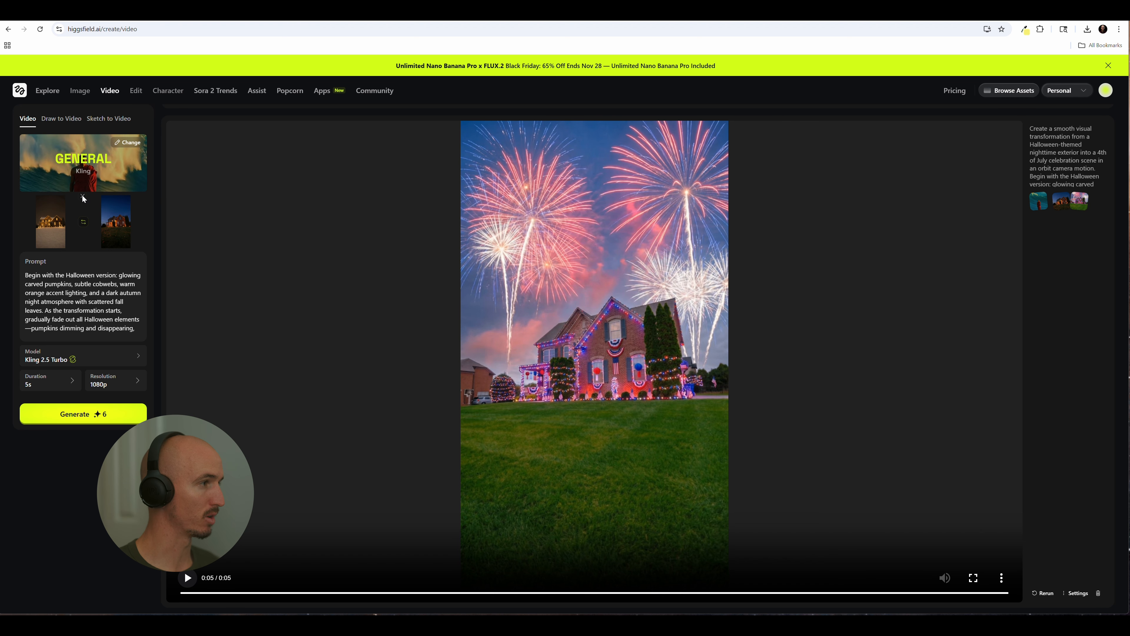
# Swap the frames so the Halloween image comes first, and replace the Christmas end frame with 4th of July_v2 from the Decorated folder
pyautogui.click(83, 222)
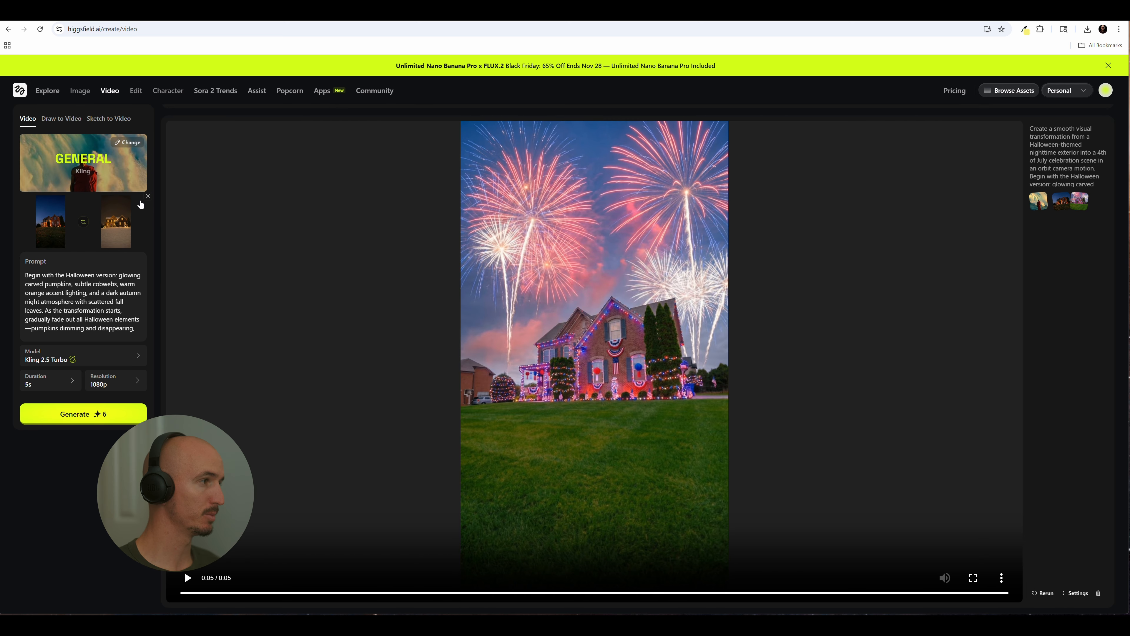
pyautogui.click(141, 201)
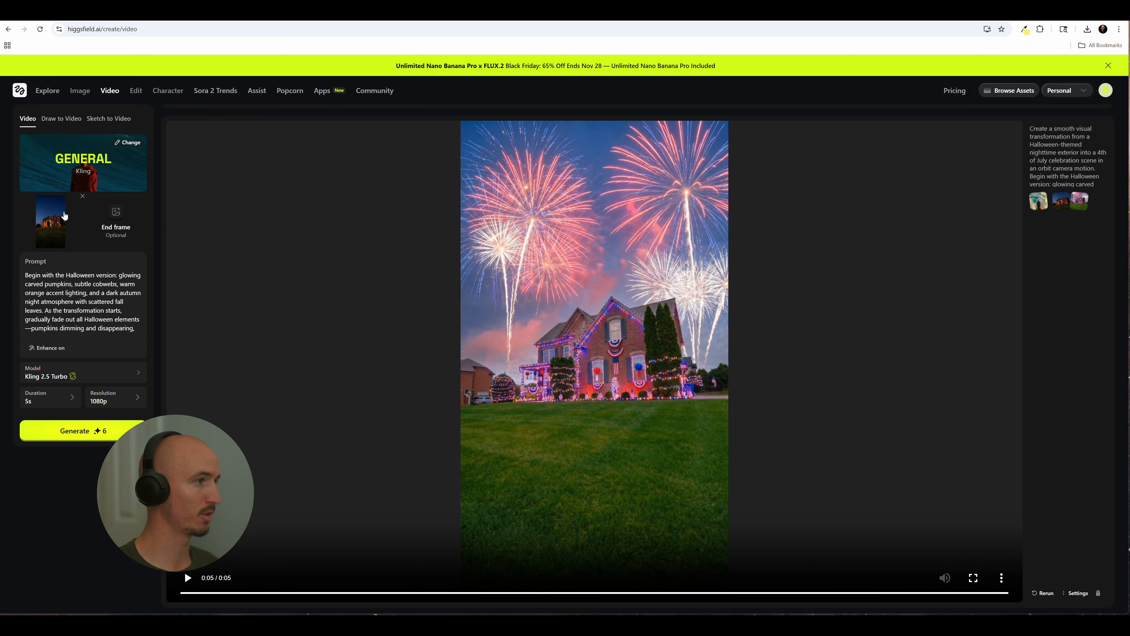
pyautogui.click(120, 219)
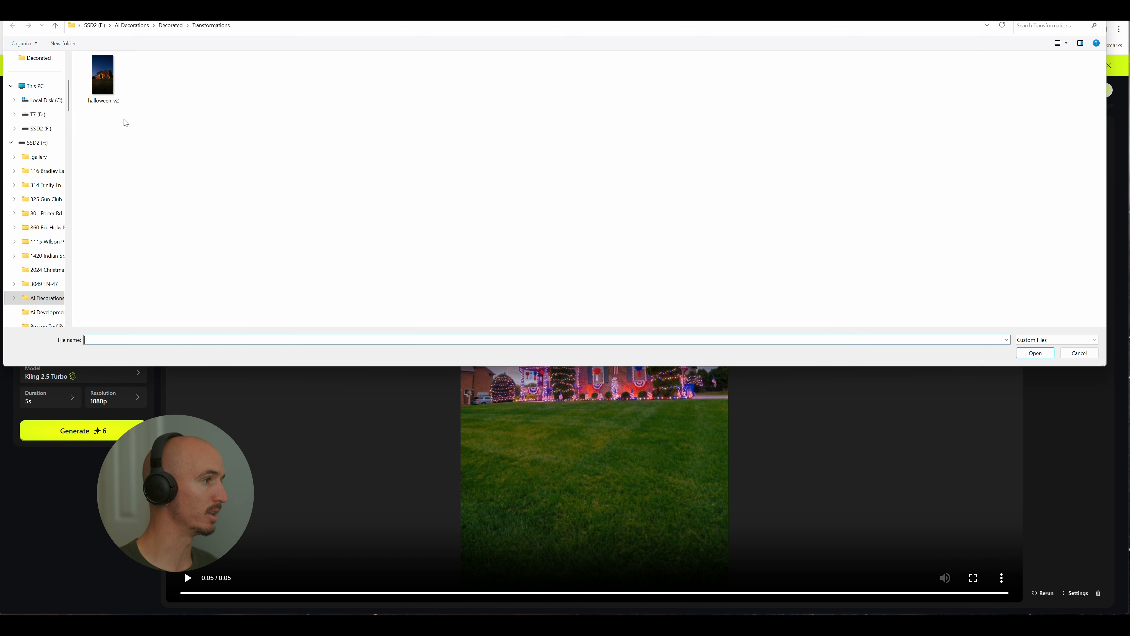
pyautogui.click(61, 303)
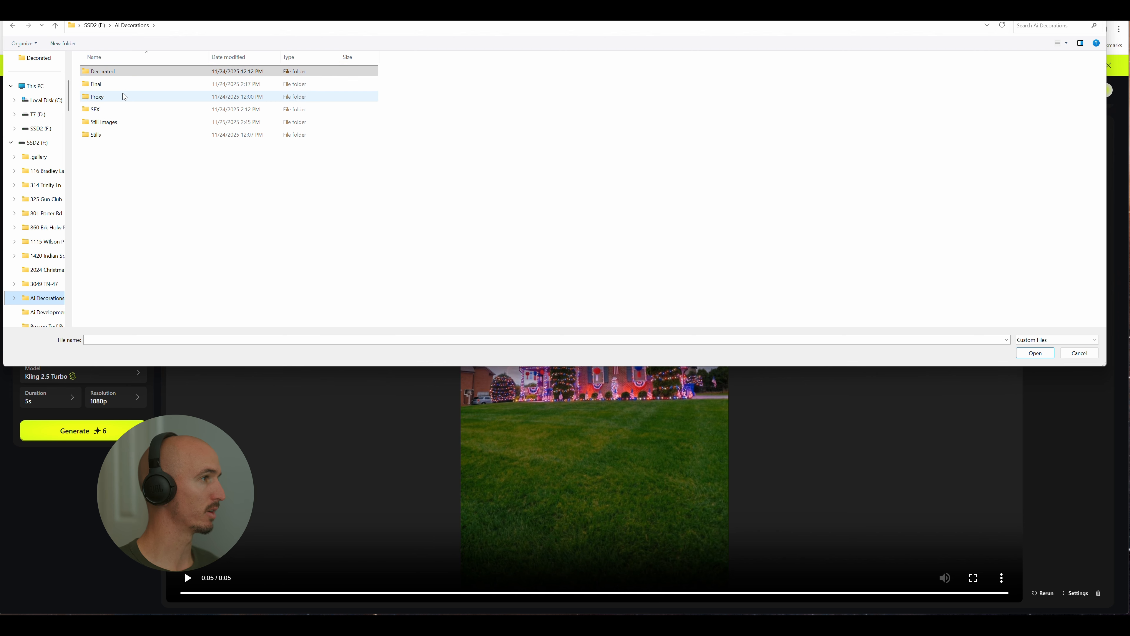
pyautogui.doubleClick(129, 71)
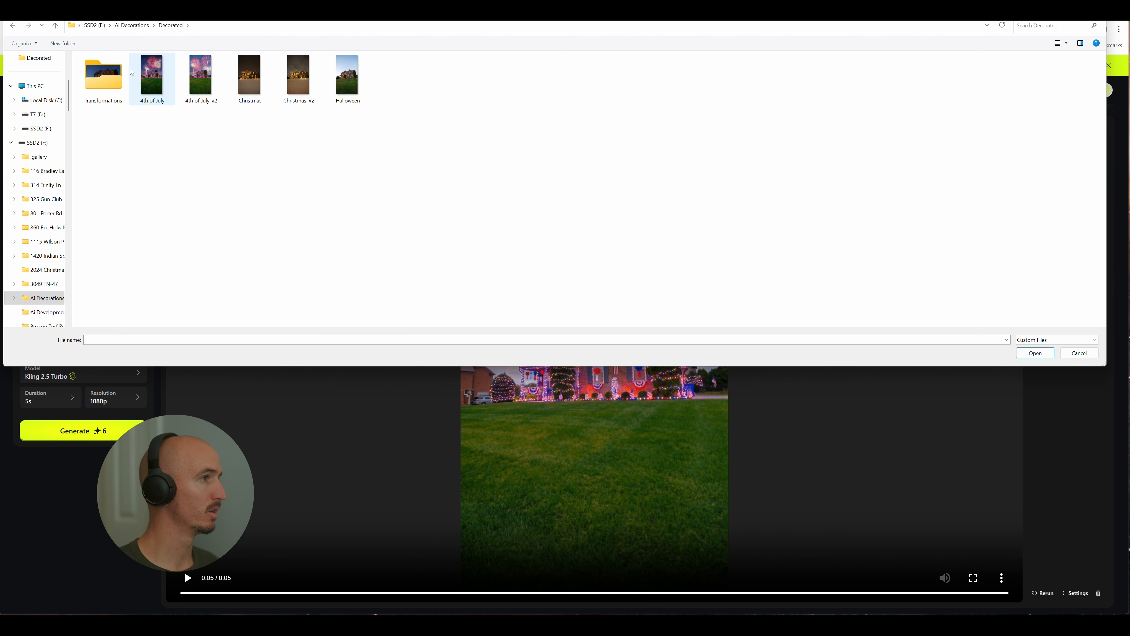
pyautogui.doubleClick(203, 86)
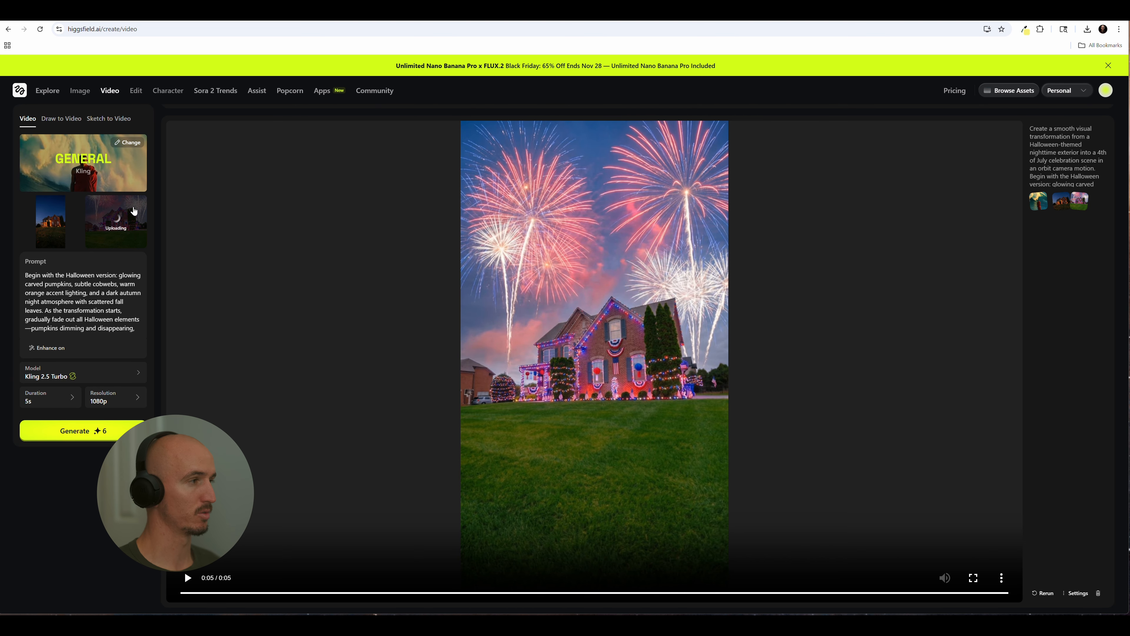
pyautogui.scroll(2, 94, 301)
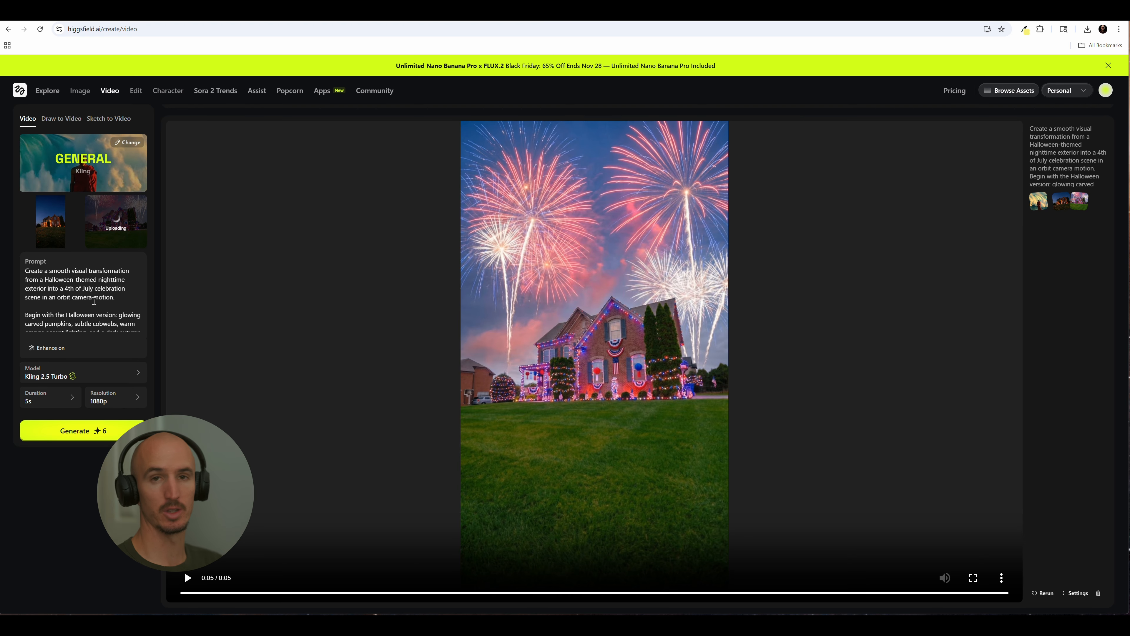